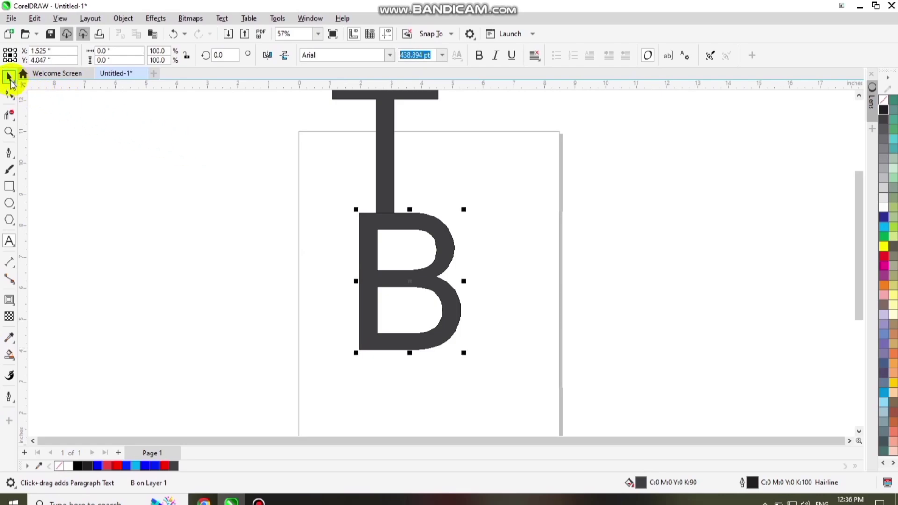
Step: Move the letters B and T onto the page, with the T directly beside the B's left edge
scroll(422, 311, down, 2)
drag(432, 296, 484, 305)
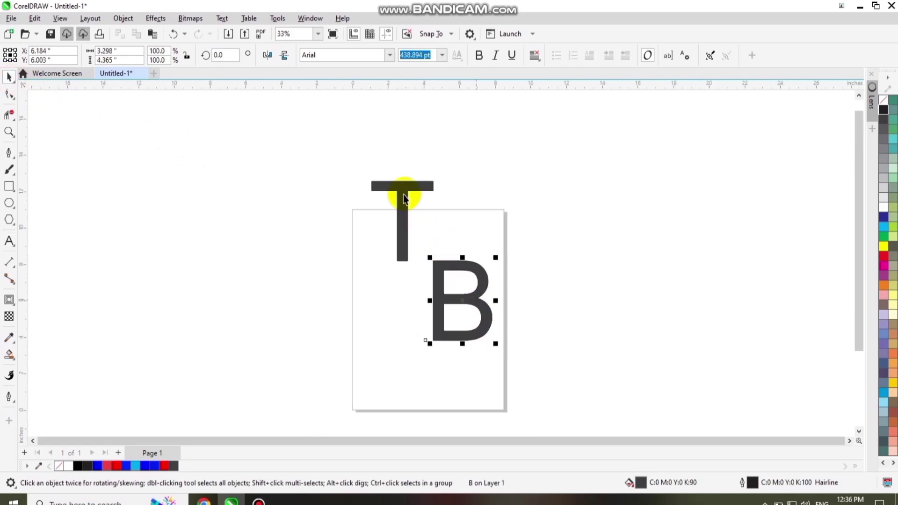
drag(403, 195, 396, 294)
Step: Make both letters bold and turn them into unfilled shapes with black outlines
drag(531, 234, 359, 411)
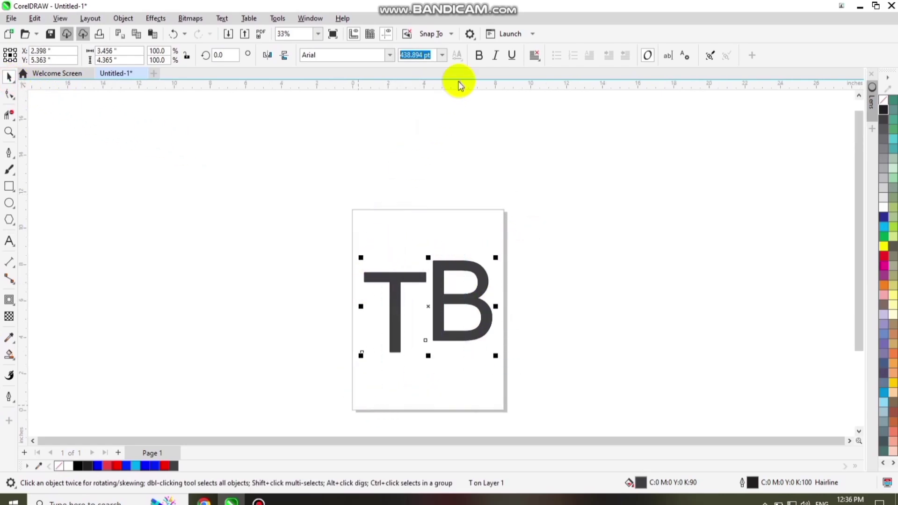
click(479, 56)
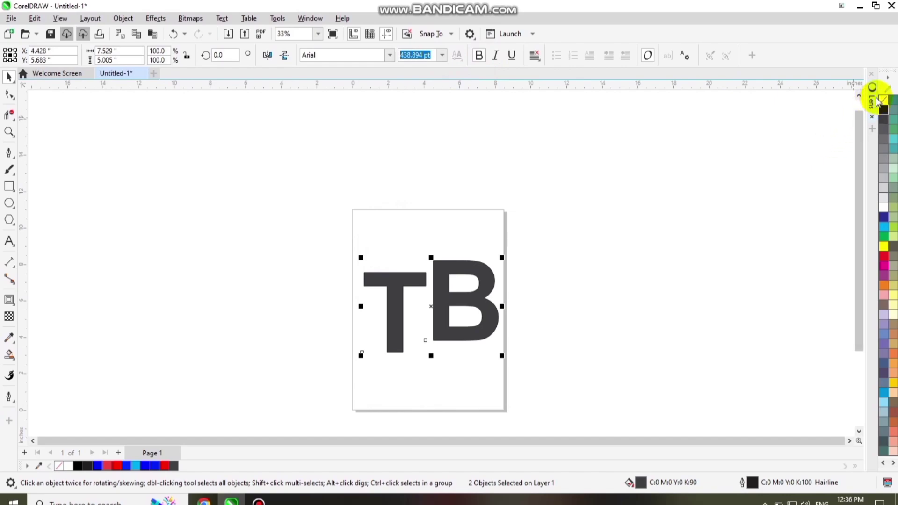
click(883, 111)
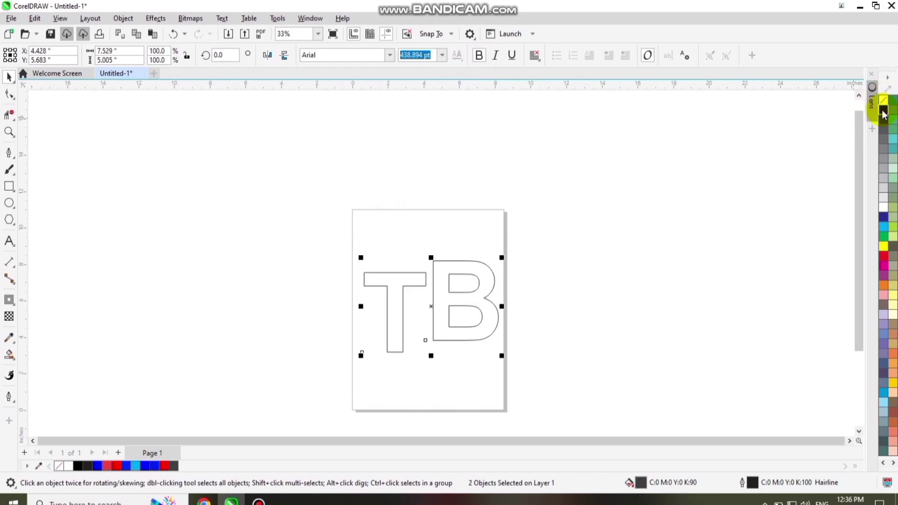
click(413, 213)
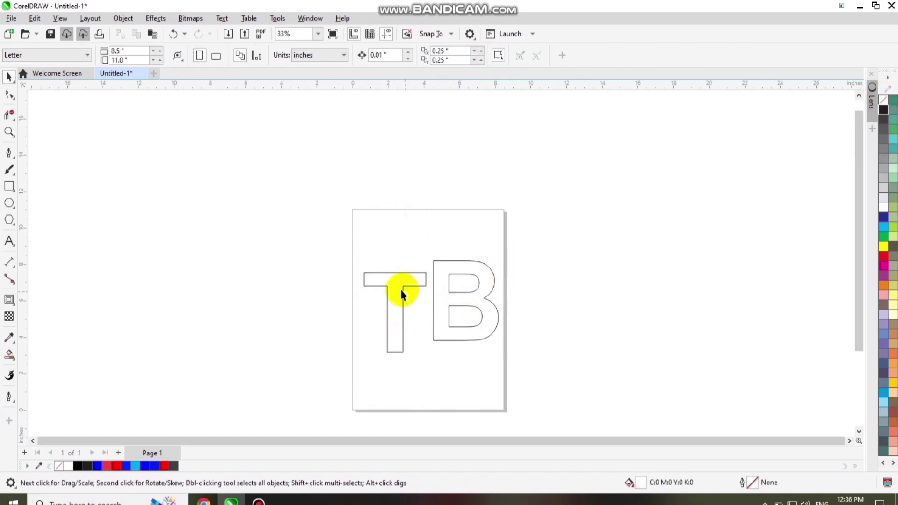
Step: Align the T level with the B and shift the B left until it overlaps the T's crossbar, clear of the stem
click(400, 289)
scroll(506, 296, up, 1)
scroll(395, 290, up, 1)
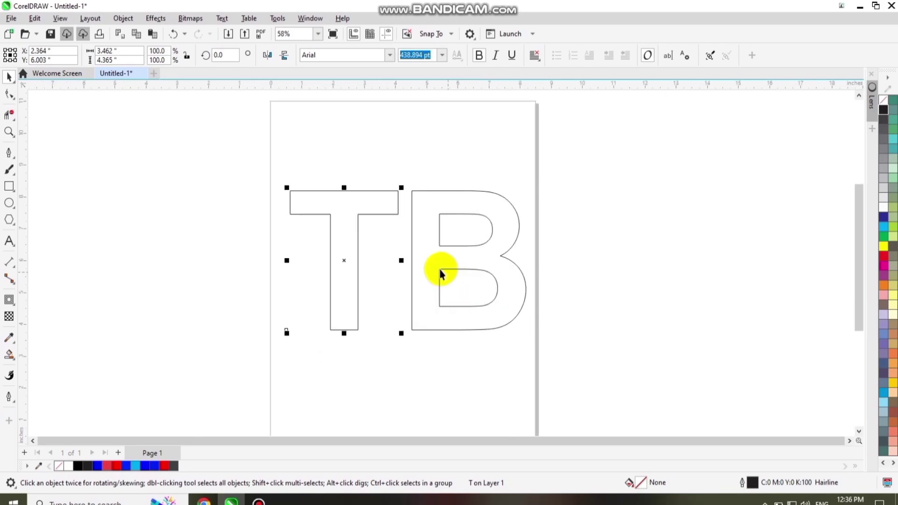
mouse_move(438, 265)
mouse_down()
mouse_move(411, 269)
mouse_move(400, 254)
mouse_move(358, 254)
mouse_up()
scroll(411, 270, up, 2)
scroll(545, 266, down, 1)
Step: Draw a straight Freehand line about 5.06 inches long from the T stem's bottom-left corner up to the B's top edge
click(9, 152)
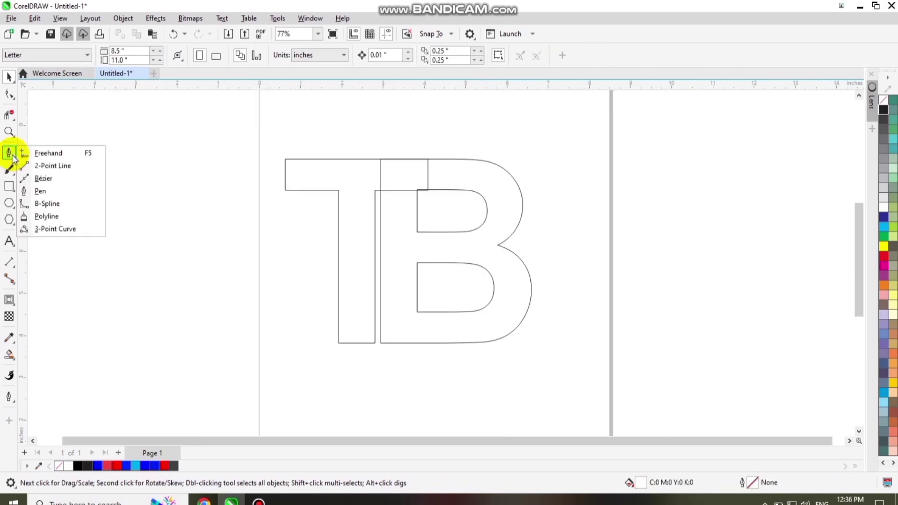
click(48, 153)
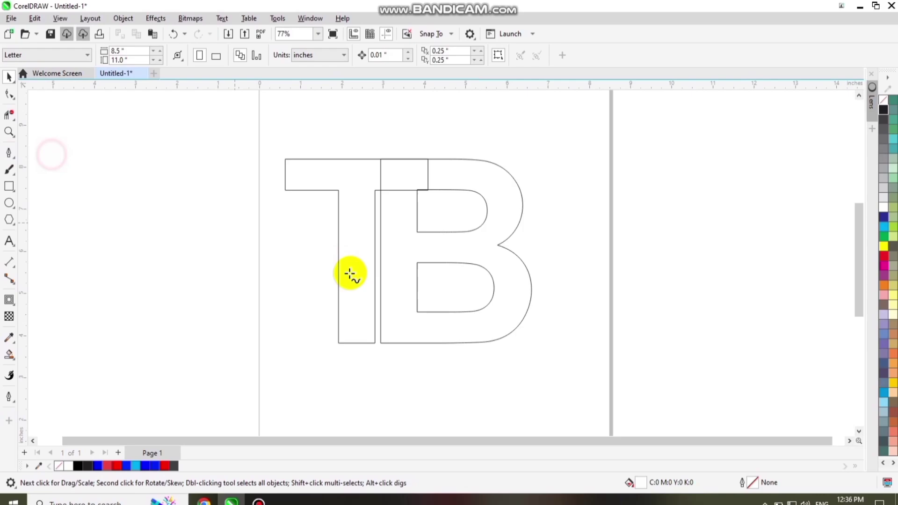
click(339, 344)
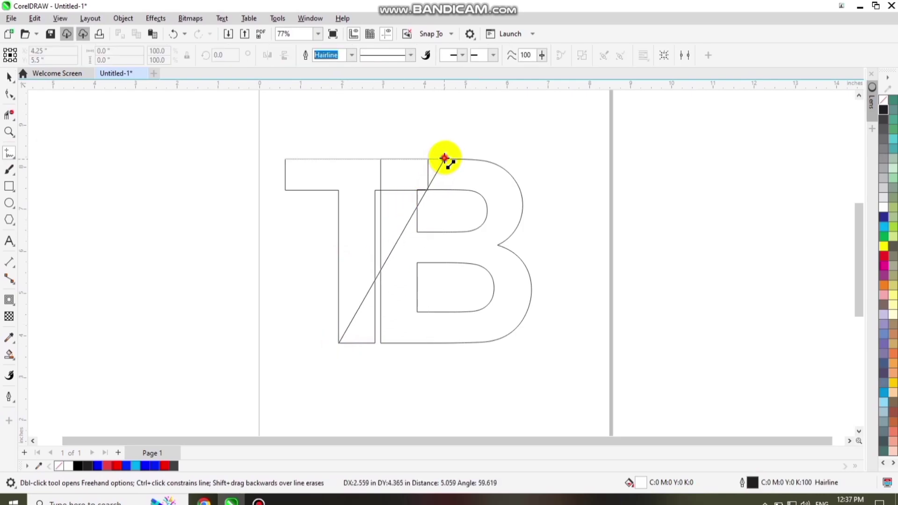
click(444, 159)
Step: Shift the diagonal line's upper end node along the B's top edge so the line crosses the T crossbar's lower-right corner
scroll(466, 159, up, 5)
click(9, 94)
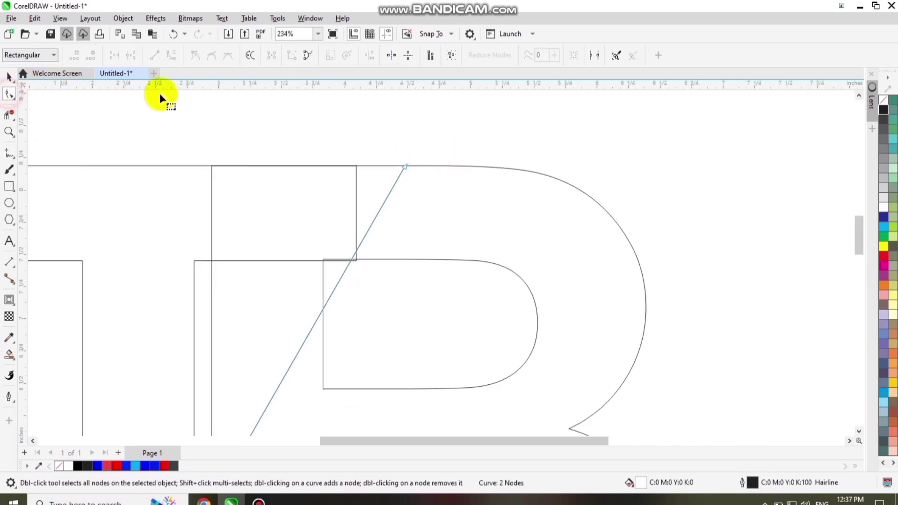
scroll(426, 194, up, 3)
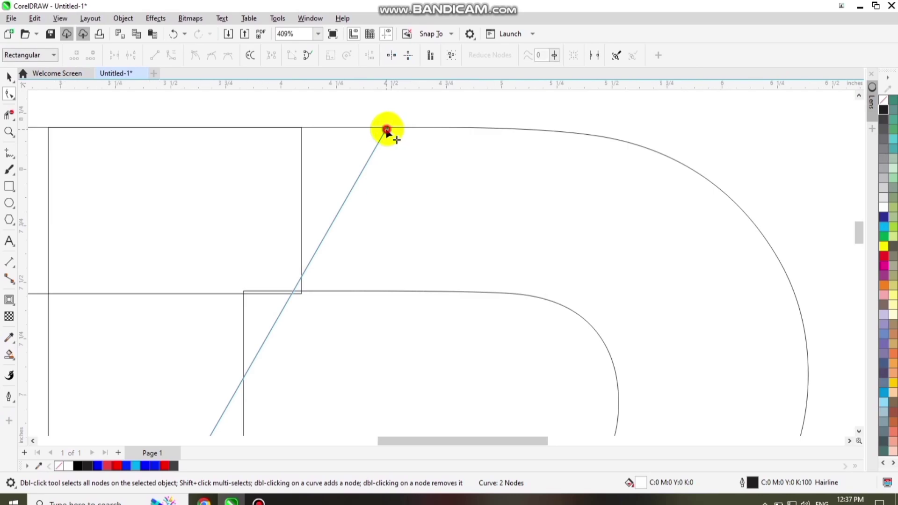
drag(387, 129, 397, 128)
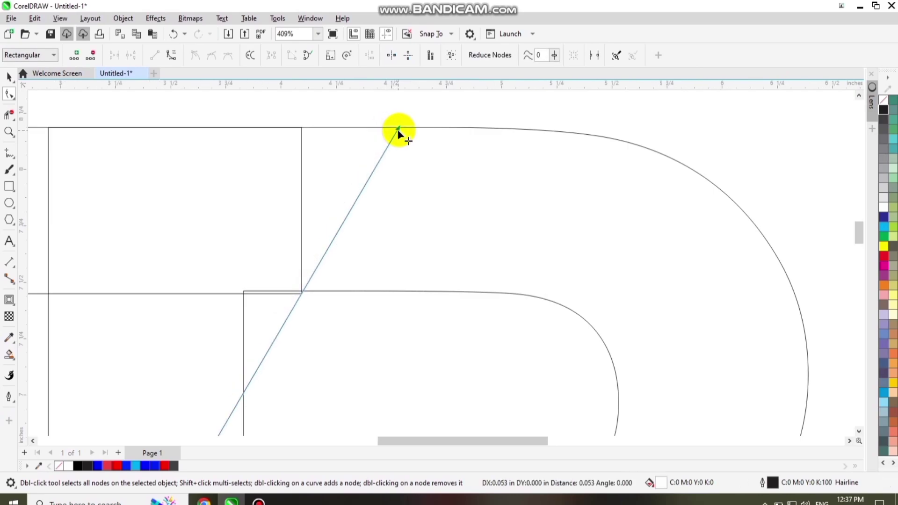
scroll(443, 190, down, 8)
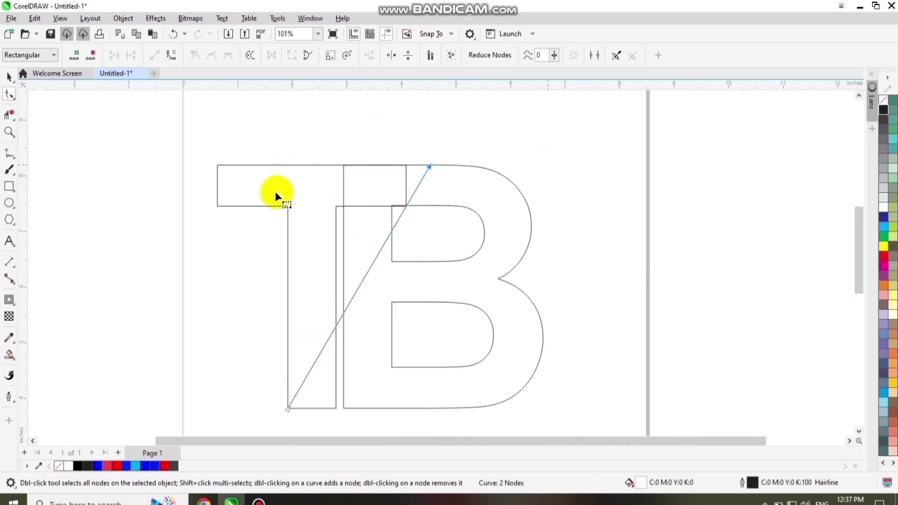
Step: Convert the B to curves and break its outline at the left-side nodes of the outer contour and both counters
key(space)
key(ctrl+q)
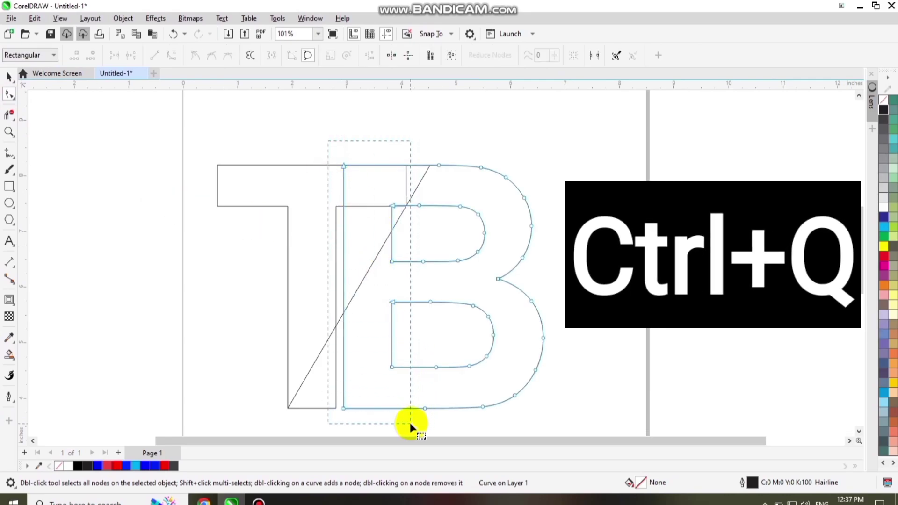
key(ctrl+a)
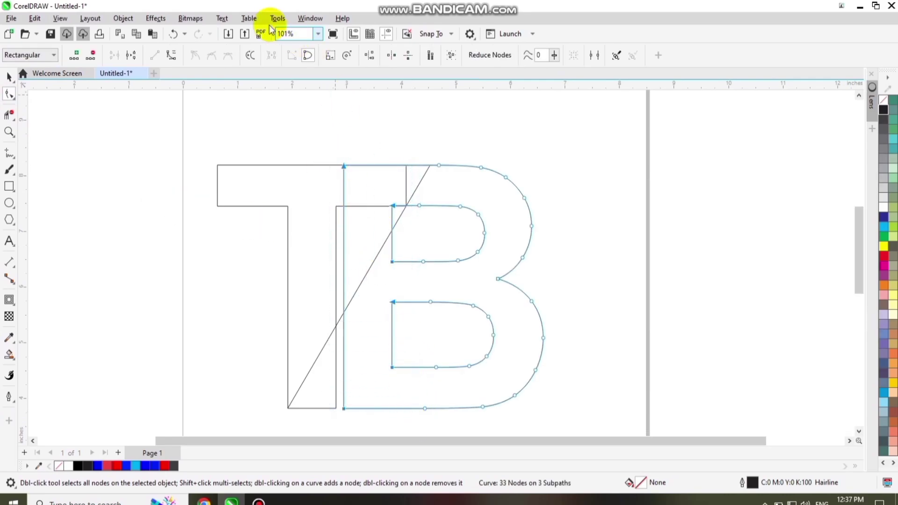
click(131, 55)
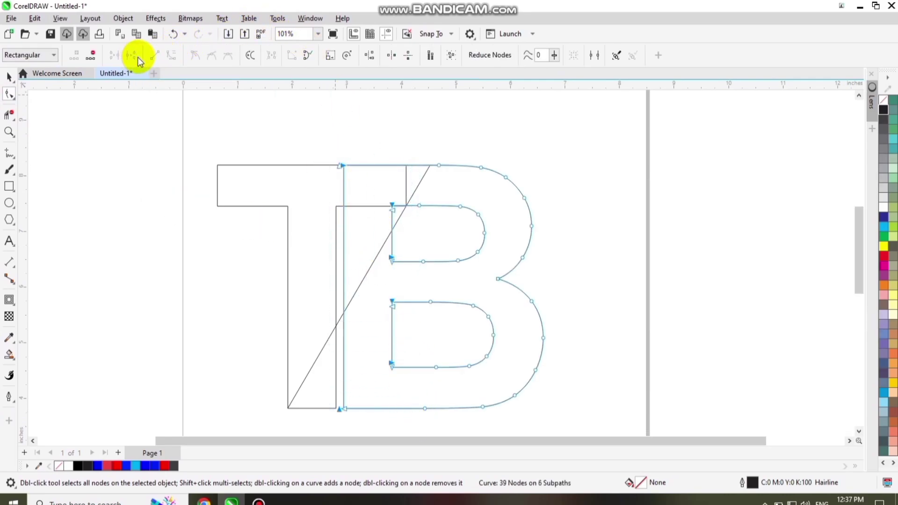
Step: Delete the vertical left segments of the B's two counters and outer contour with Virtual Segment Delete
click(10, 116)
click(391, 233)
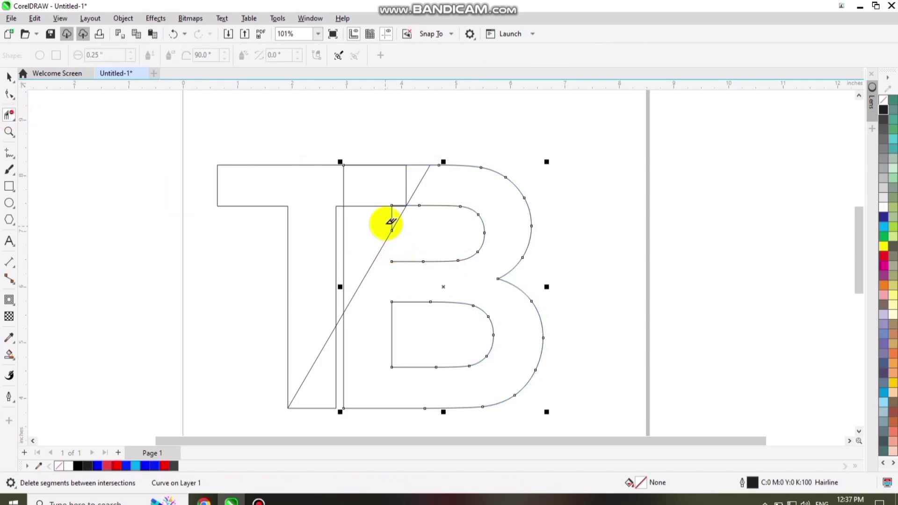
click(393, 333)
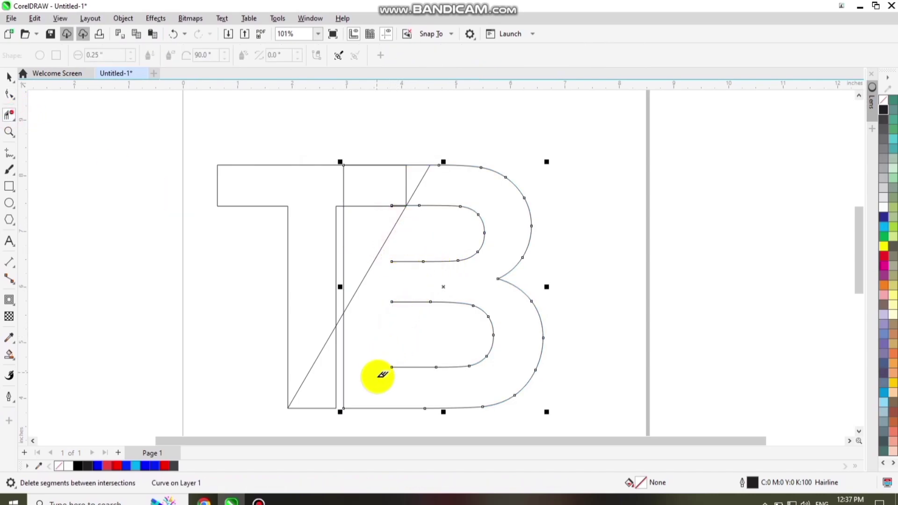
click(344, 367)
click(343, 252)
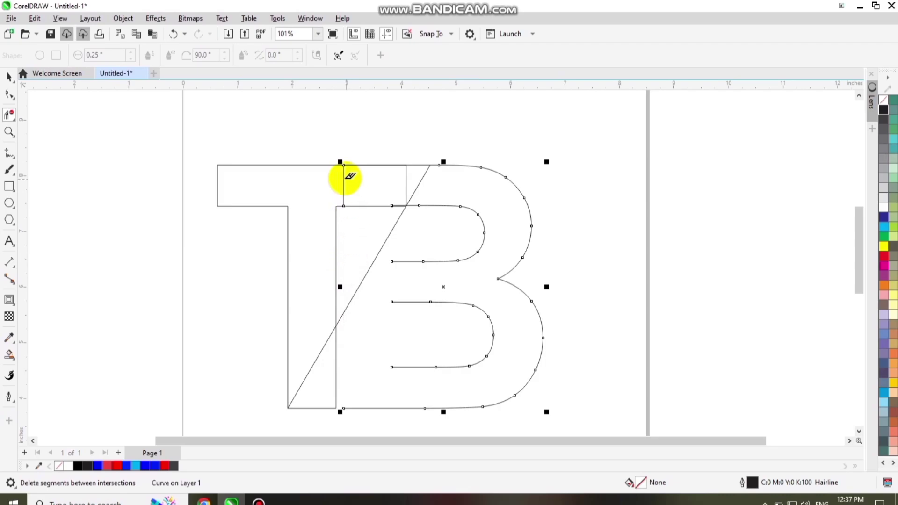
click(343, 187)
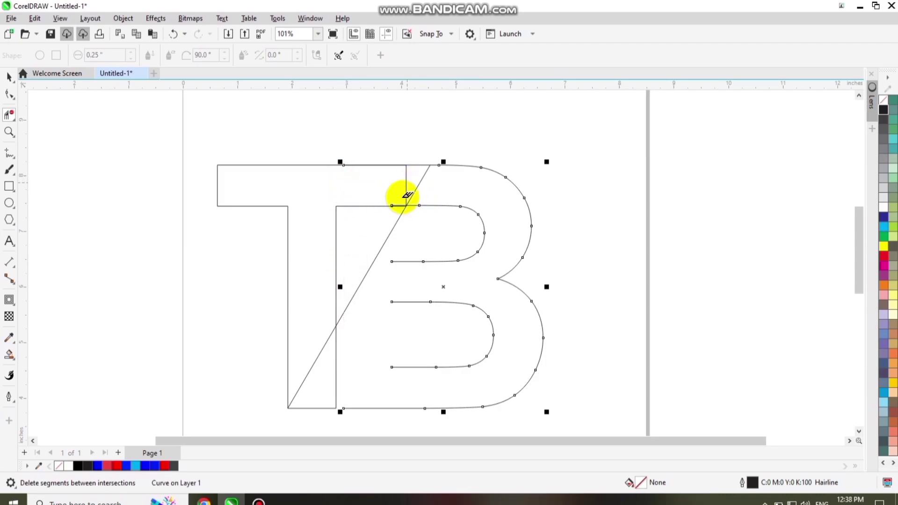
Step: Remove the leftover piece of the B's upper counter lying left of the diagonal along the T crossbar's lower edge
scroll(407, 194, up, 4)
scroll(417, 204, up, 4)
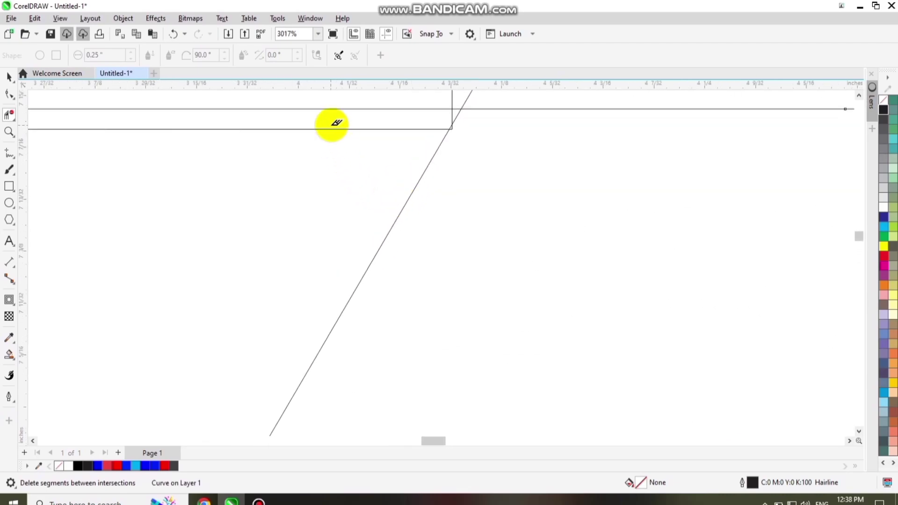
scroll(290, 210, up, 3)
click(91, 200)
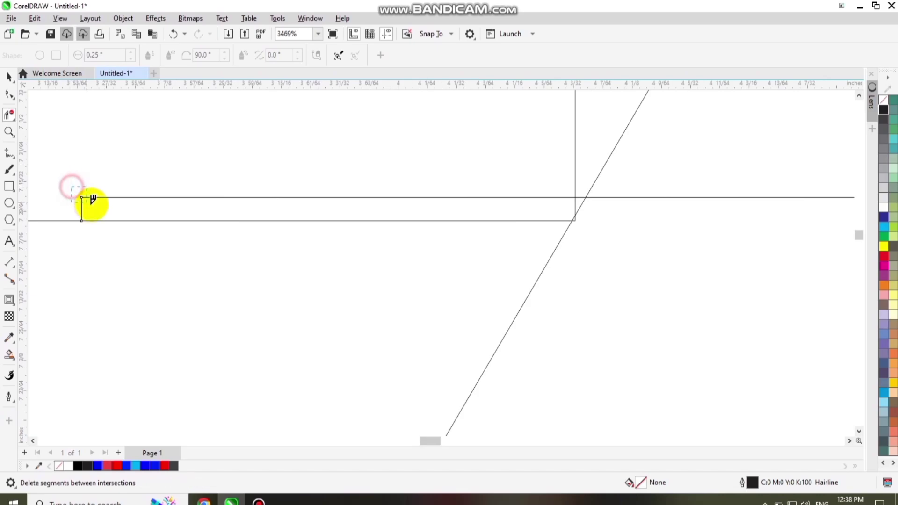
scroll(324, 174, down, 5)
scroll(500, 247, down, 3)
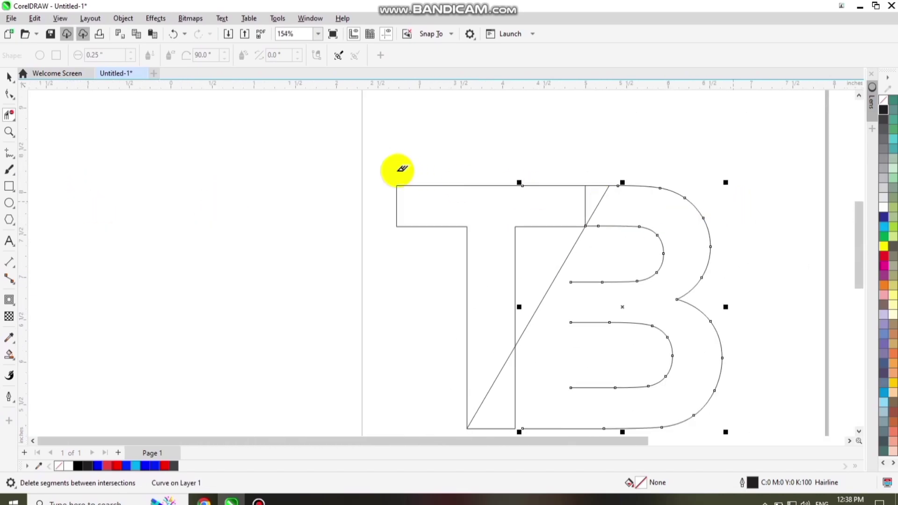
Step: Extend the open end of the B's bottom edge to the T stem's bottom-left corner with the Shape tool
click(11, 93)
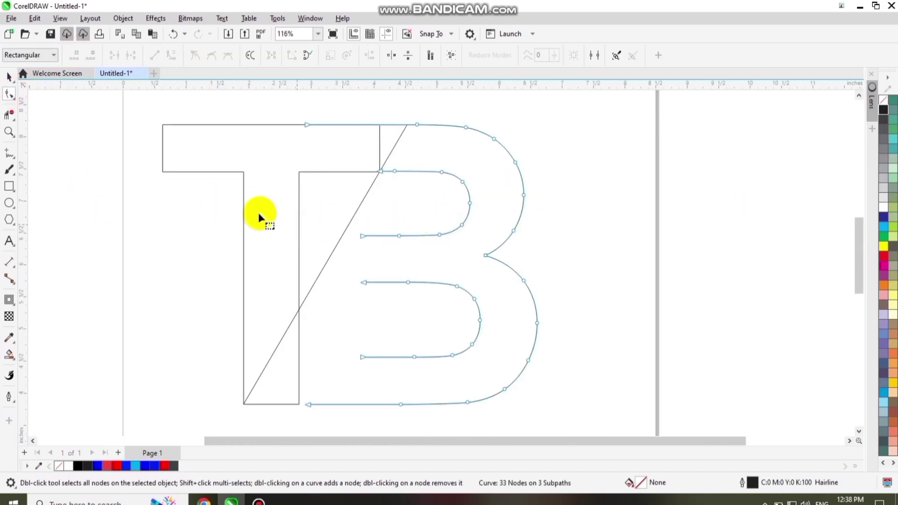
drag(428, 421, 427, 421)
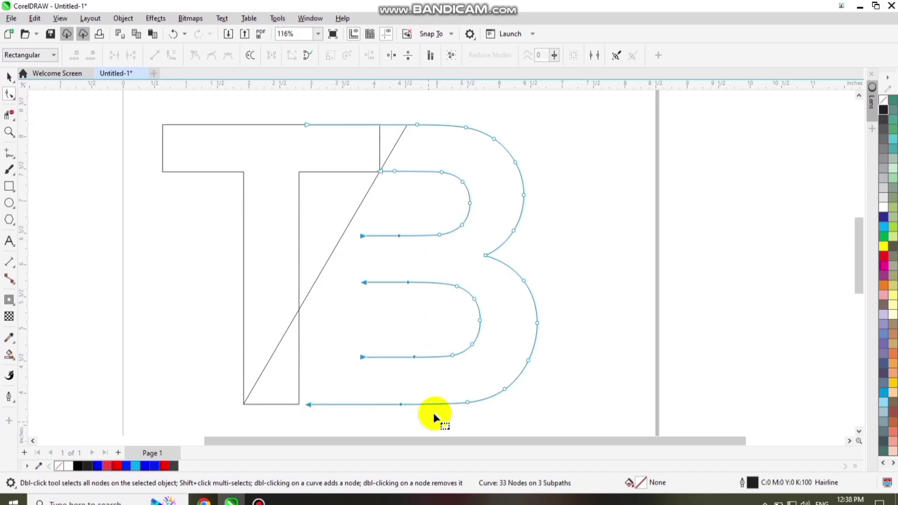
drag(308, 405, 252, 402)
scroll(252, 403, up, 4)
scroll(407, 361, up, 10)
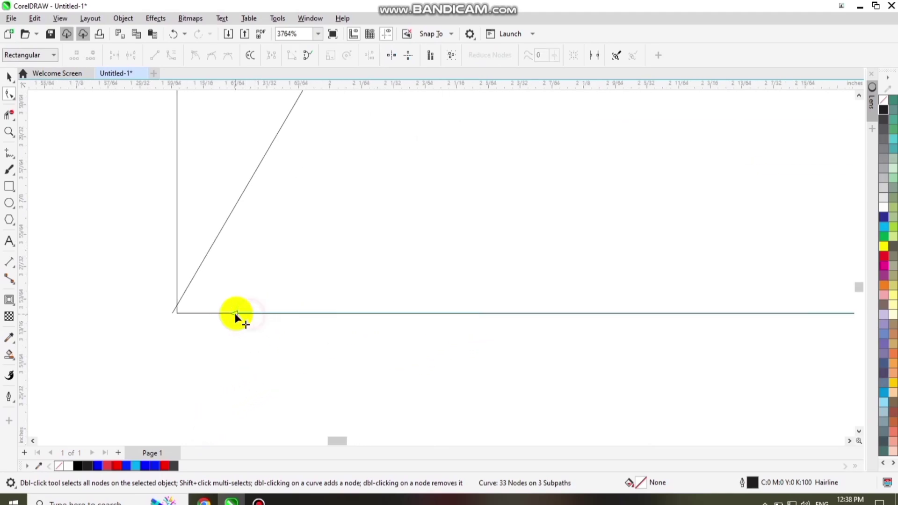
drag(235, 313, 178, 313)
scroll(265, 310, down, 10)
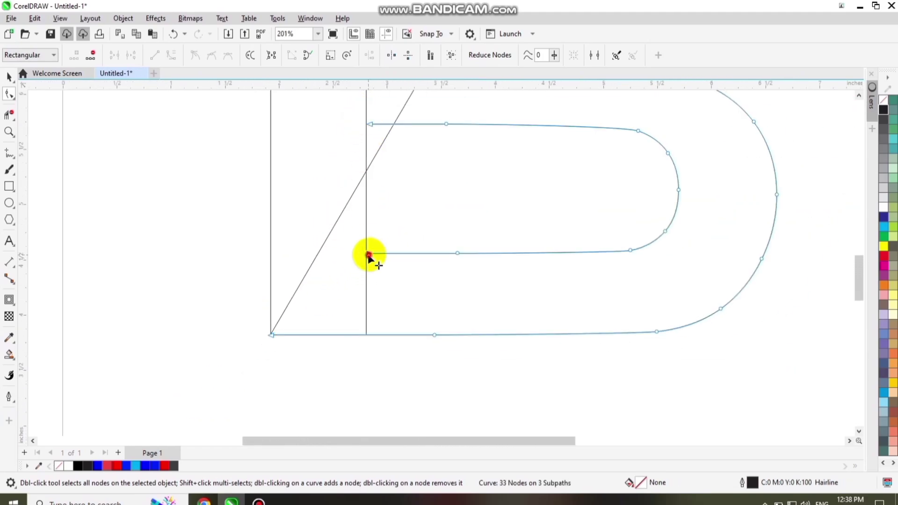
Step: Extend the lower line of the B's bottom counter horizontally until its end node meets the diagonal line
drag(370, 254, 330, 260)
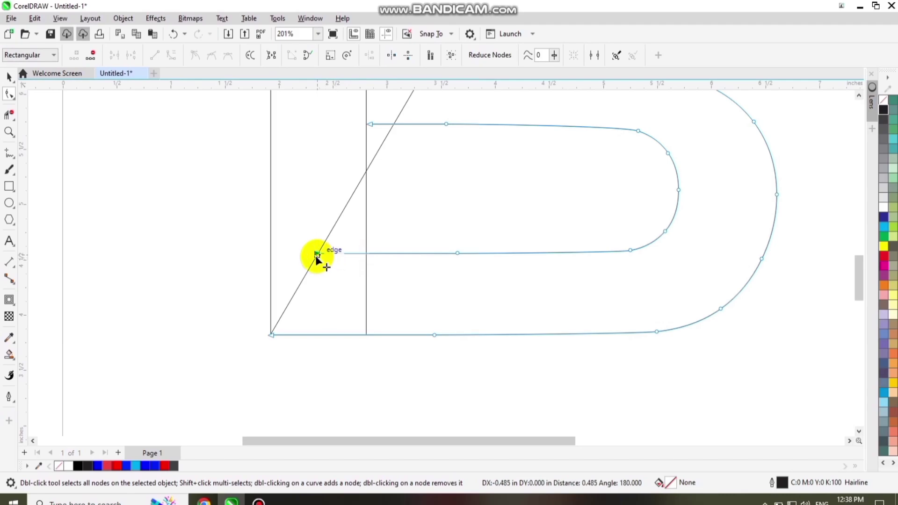
scroll(360, 215, up, 6)
scroll(299, 309, up, 6)
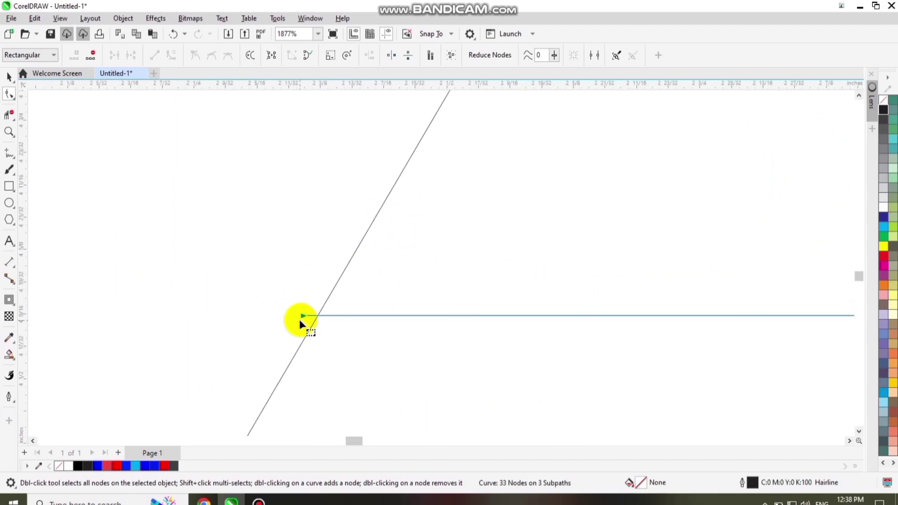
scroll(341, 314, down, 15)
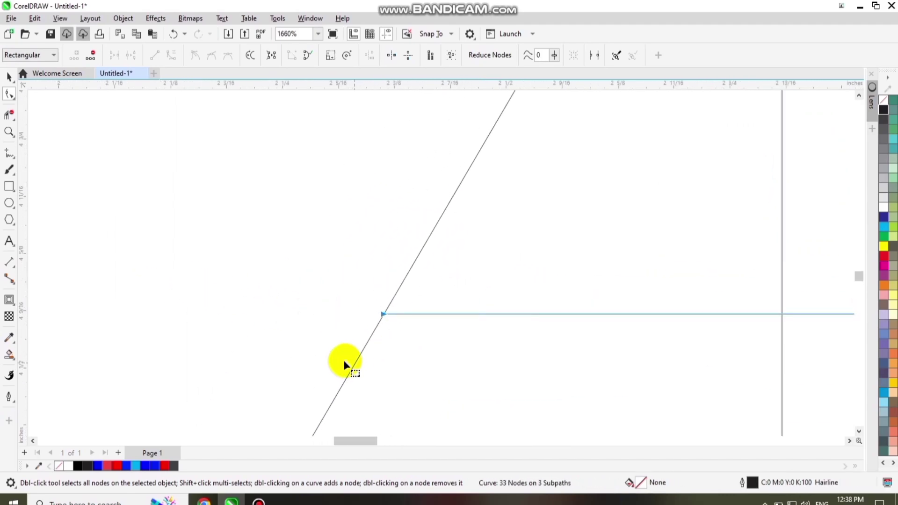
Step: Trim the B's remaining counter line ends that stick out left of the diagonal with Virtual Segment Delete
click(9, 114)
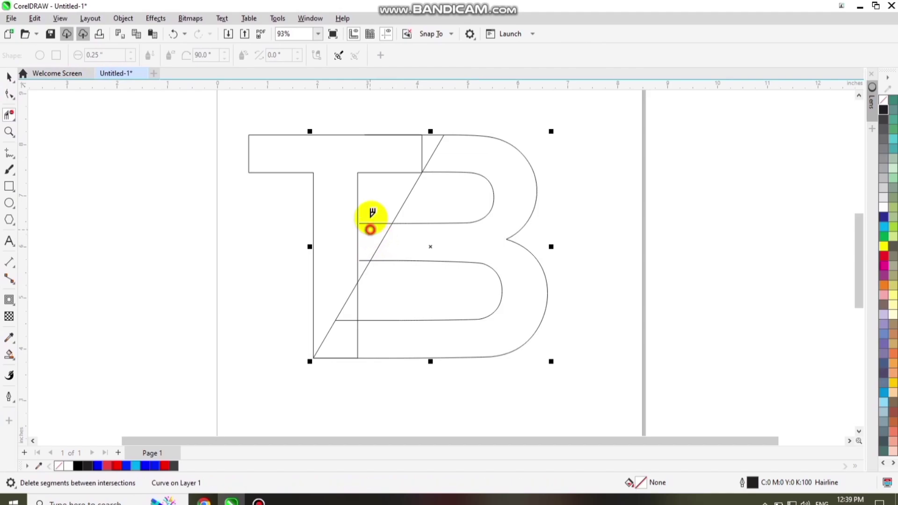
scroll(359, 280, up, 3)
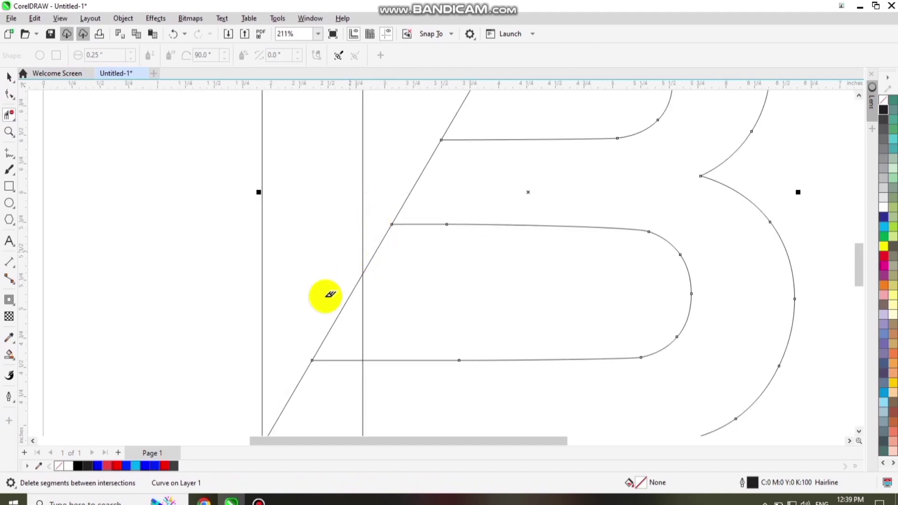
scroll(325, 297, down, 3)
Step: Convert the T text to curves and delete the vertical edge at the crossbar's right end with Virtual Segment Delete
click(9, 94)
key(ctrl+z)
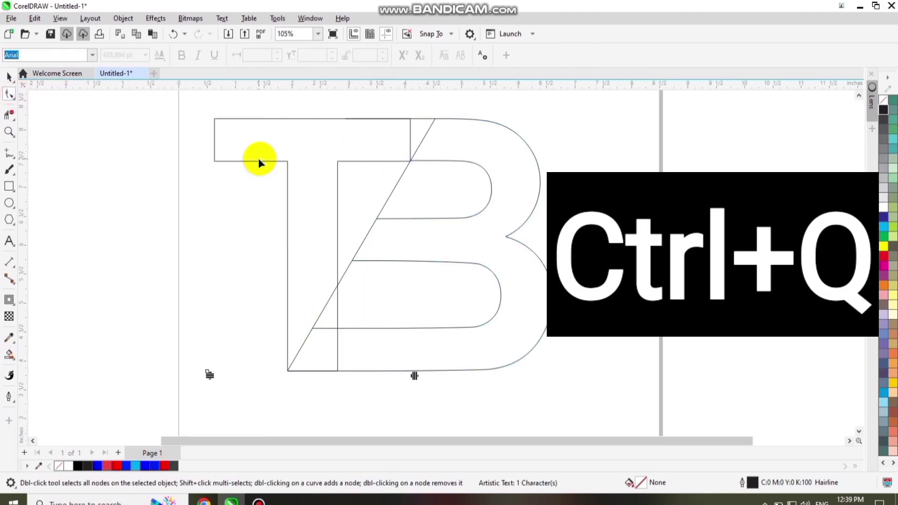
key(ctrl+q)
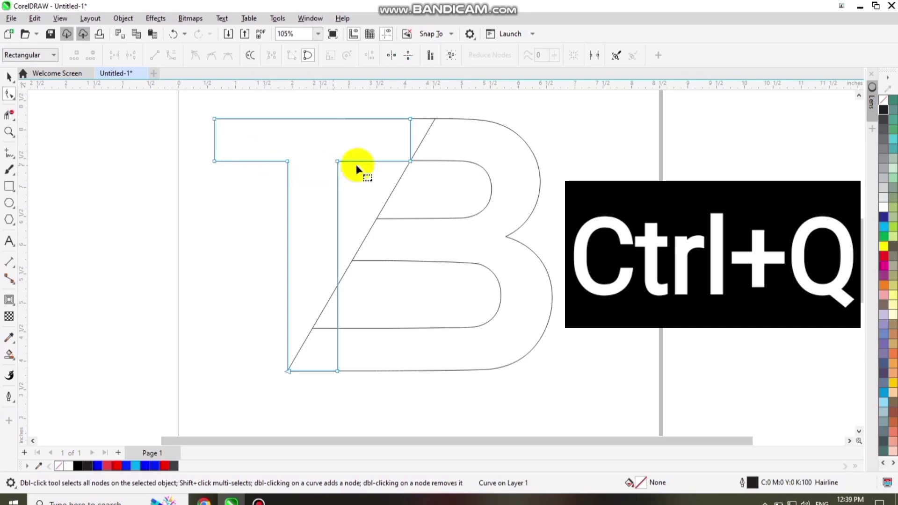
click(9, 118)
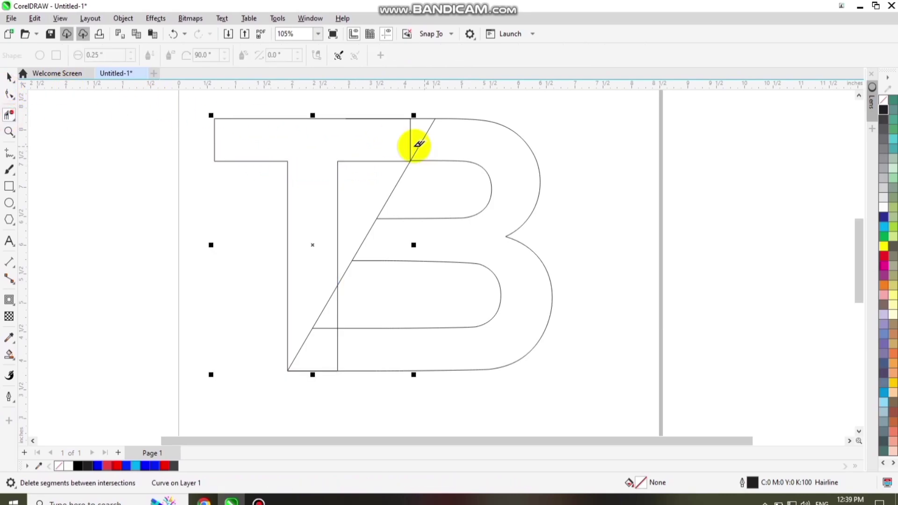
scroll(430, 159, up, 2)
scroll(429, 159, up, 10)
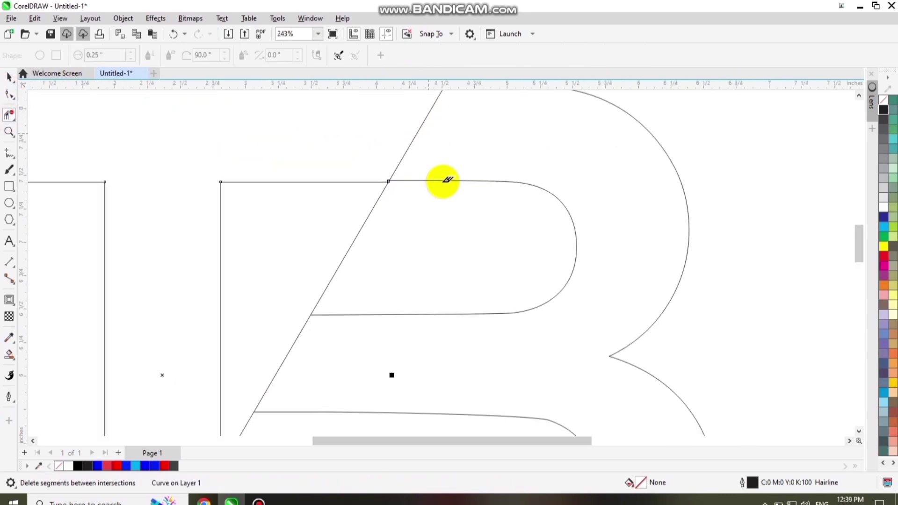
Step: Break the curve at the tiny vertical step beside the diagonal under the T crossbar and delete the step's segments
scroll(312, 188, up, 20)
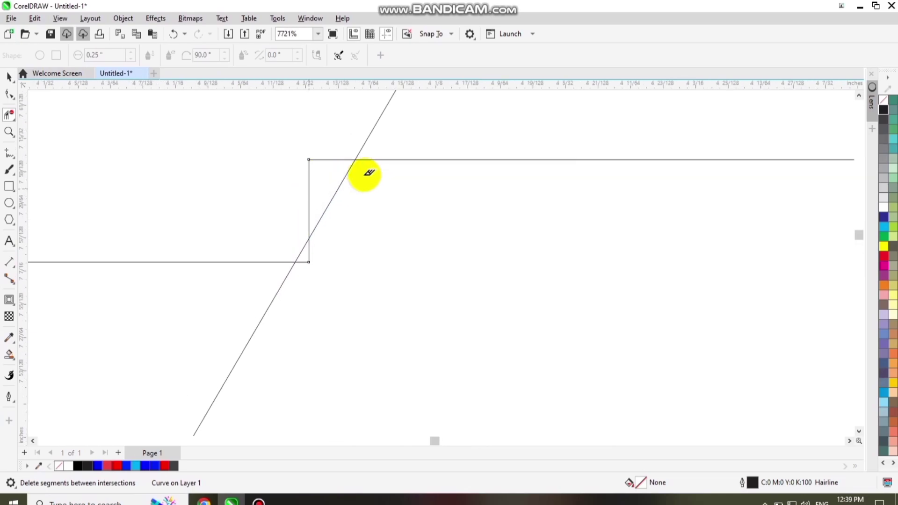
click(10, 95)
drag(228, 114, 267, 226)
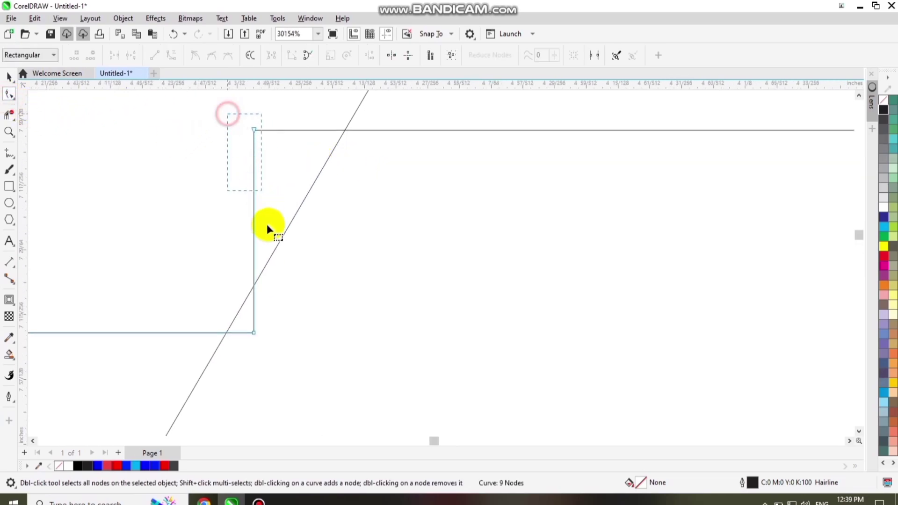
drag(281, 348, 282, 350)
click(130, 54)
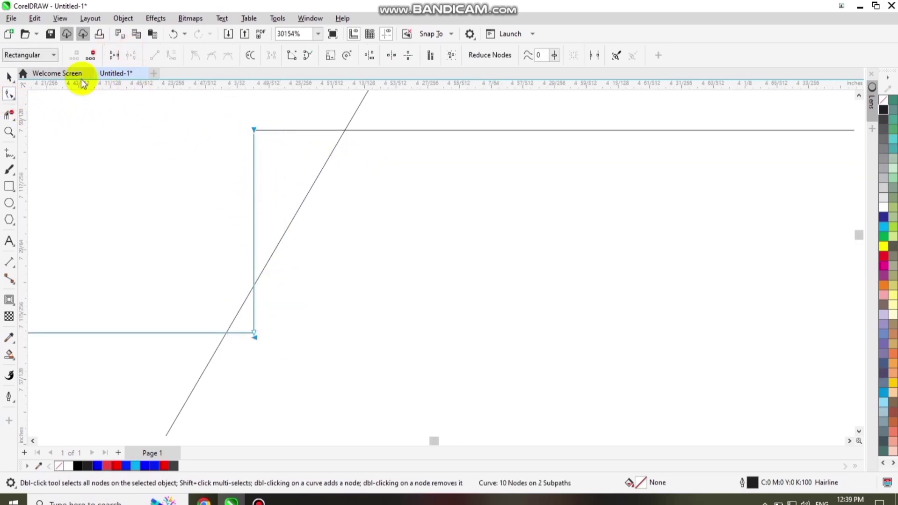
click(9, 115)
click(254, 187)
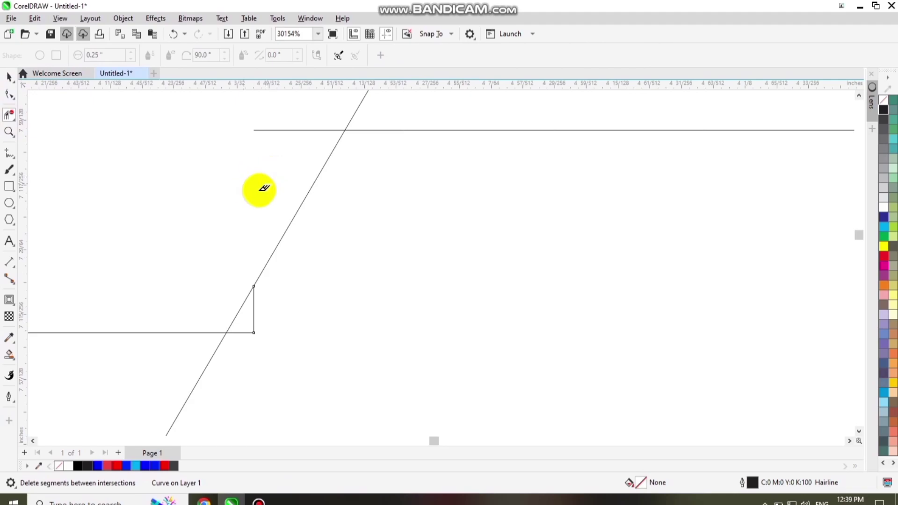
click(253, 301)
Step: Move the open end nodes of the T crossbar's lower edge and the B's upper counter line together onto the diagonal
click(9, 93)
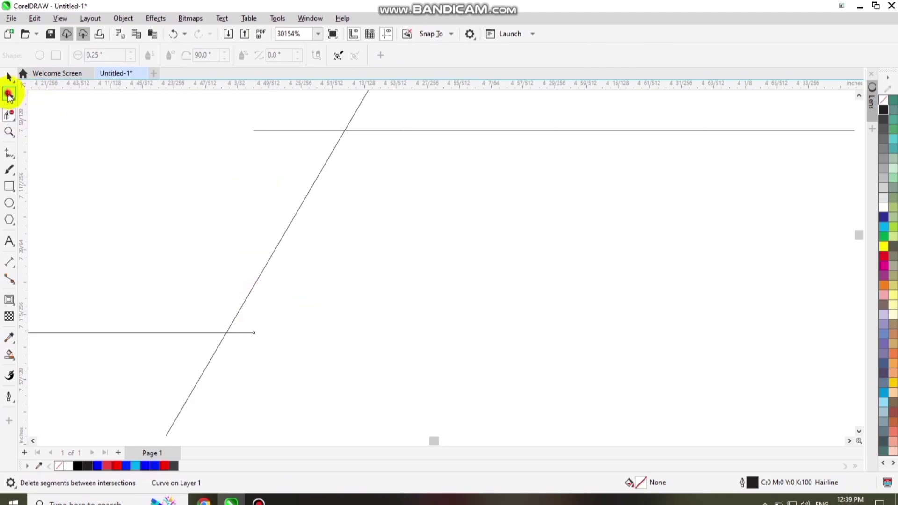
key(F10)
drag(260, 329, 275, 248)
drag(254, 131, 286, 244)
scroll(319, 227, down, 6)
scroll(336, 219, down, 7)
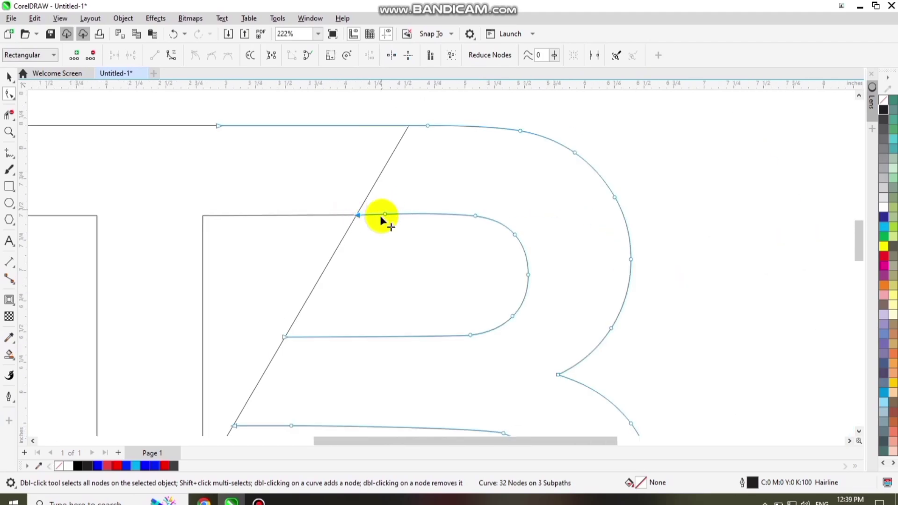
Step: Apply a one-step outside contour with a 0.021 inch offset to the diagonal line and remove the contour's fill
click(10, 81)
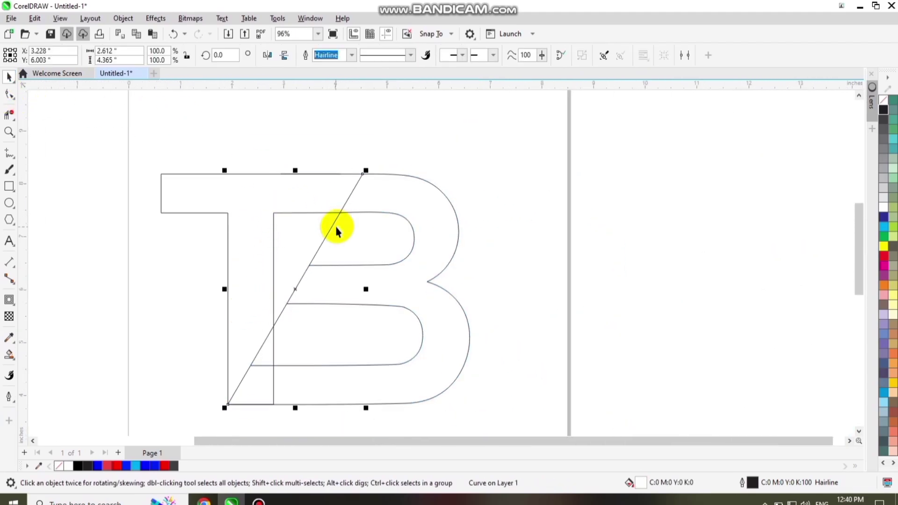
click(9, 301)
click(44, 311)
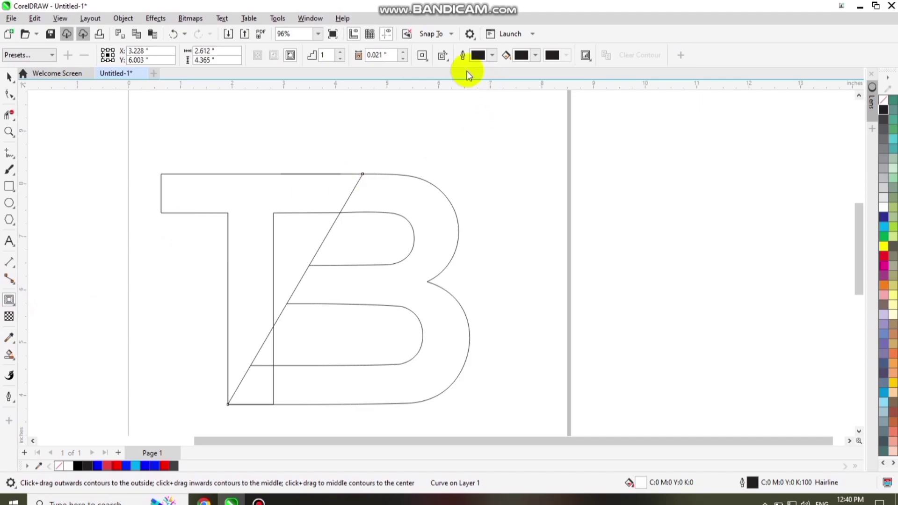
click(405, 52)
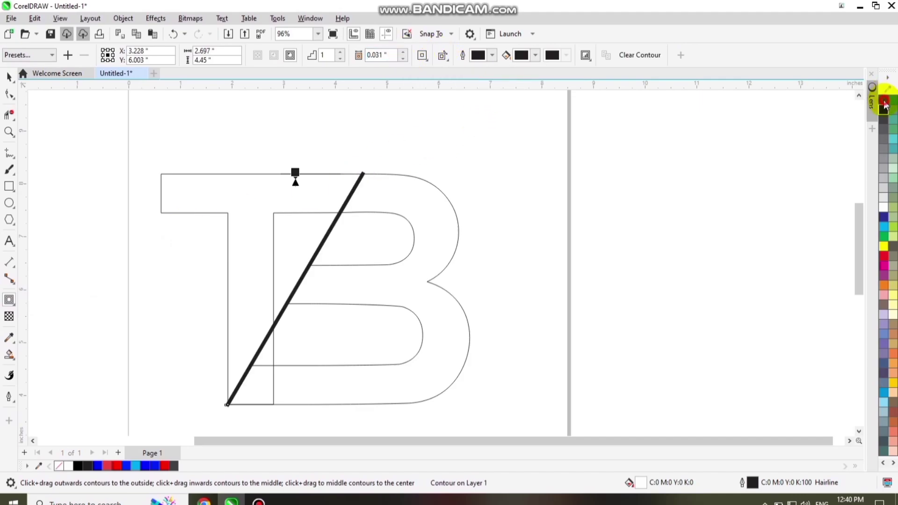
click(884, 101)
click(402, 52)
click(402, 52)
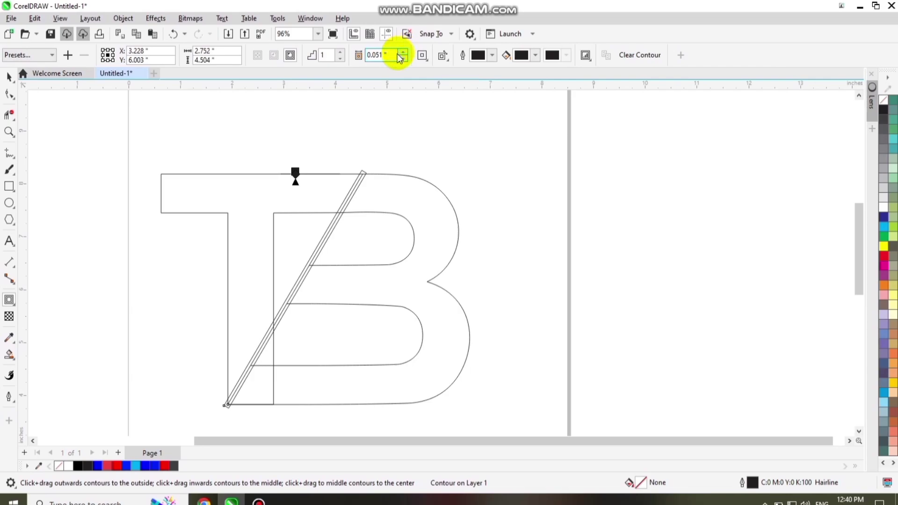
click(400, 58)
click(401, 58)
click(401, 58)
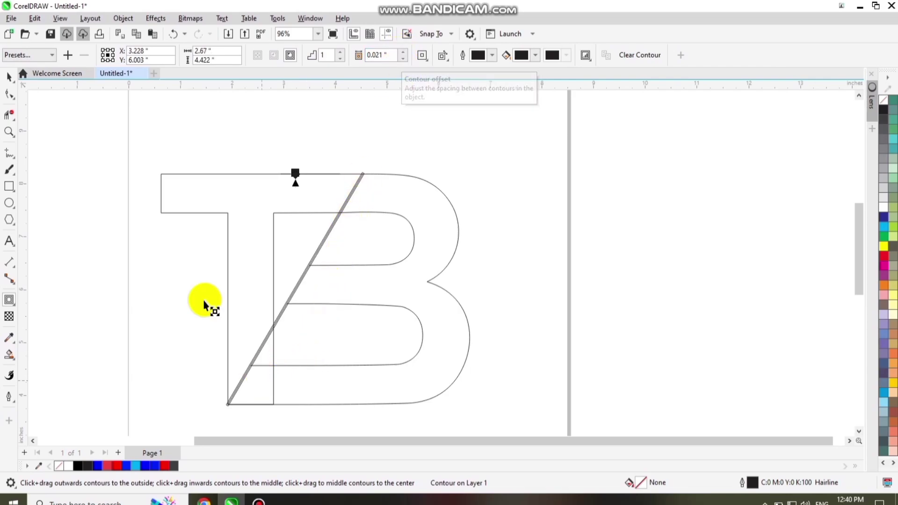
Step: Trim the T stem's right edge inside the B's bottom stroke and fill the T's regions red (#F50000) with Smart Fill
click(10, 115)
click(272, 385)
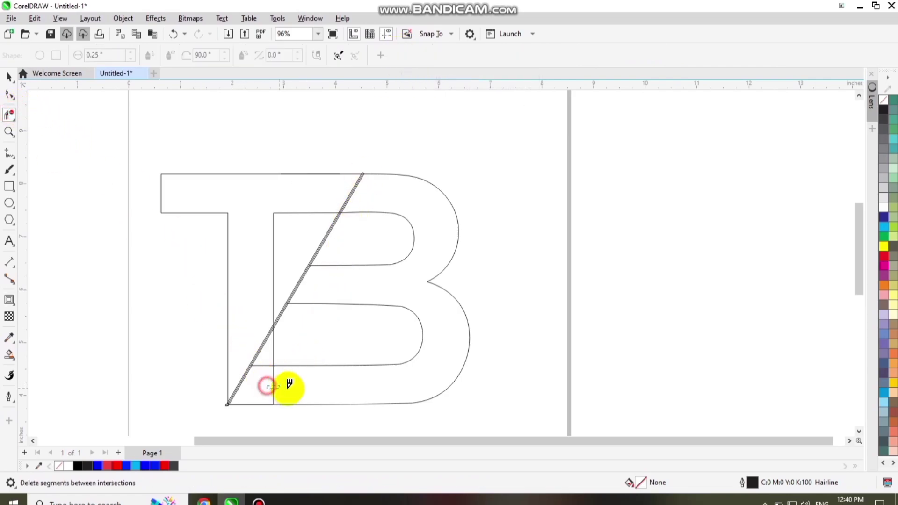
click(10, 356)
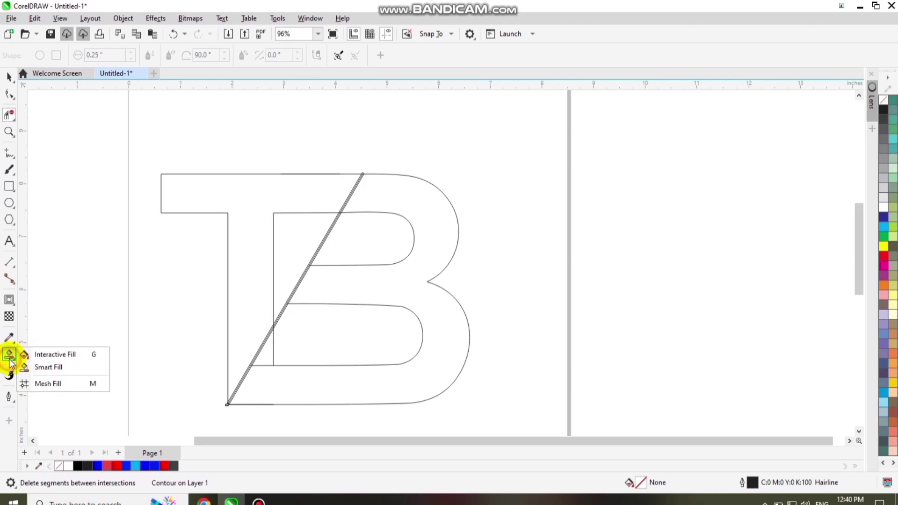
click(50, 367)
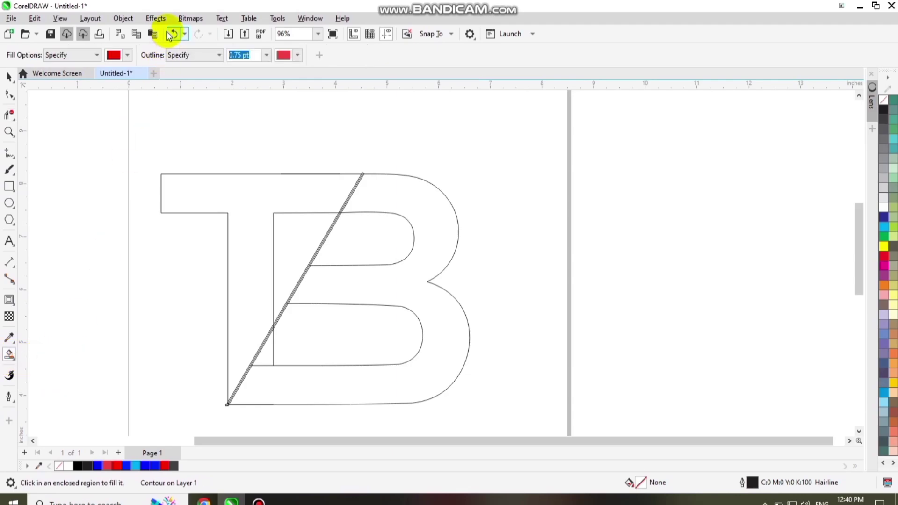
click(257, 355)
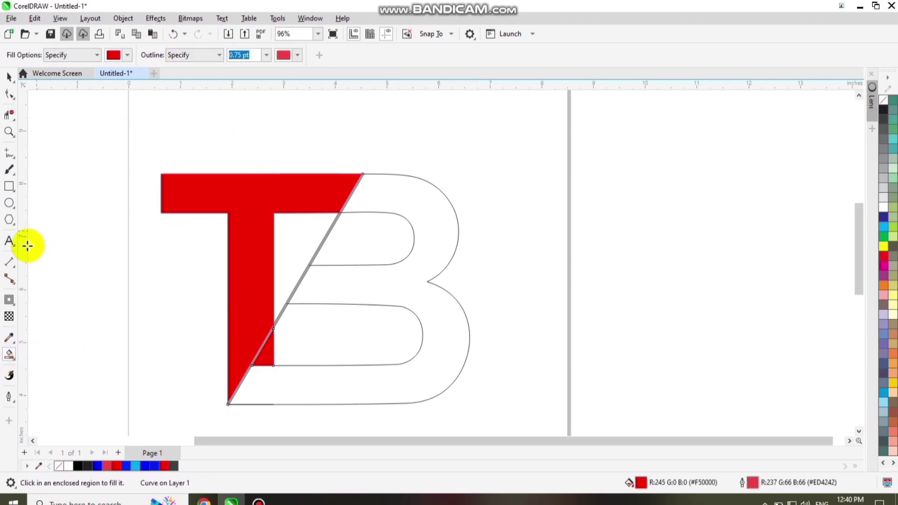
Step: Set the Smart Fill colour to blue #0008F5 and fill the B's region with it
click(113, 56)
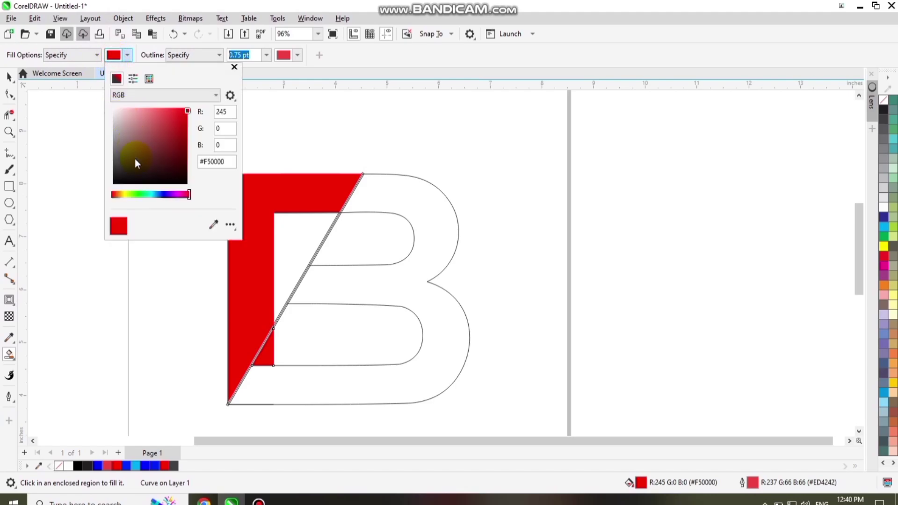
click(165, 201)
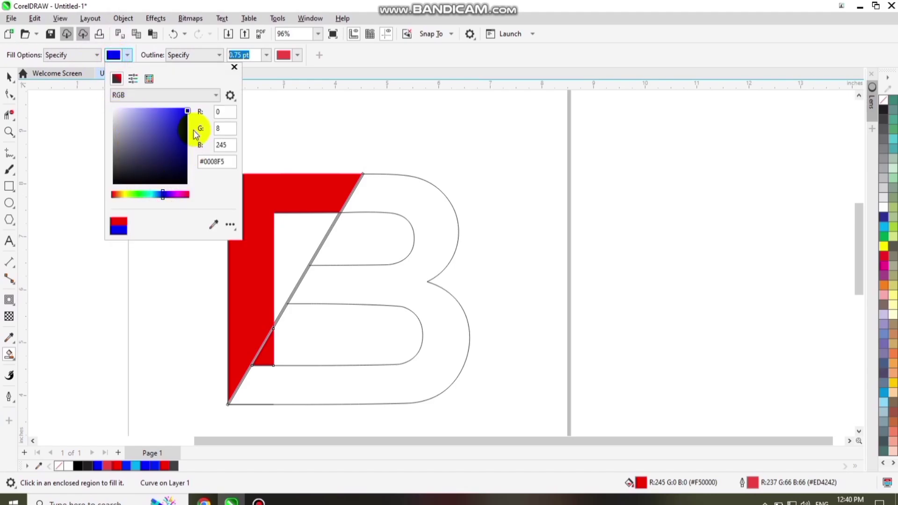
click(406, 276)
click(428, 266)
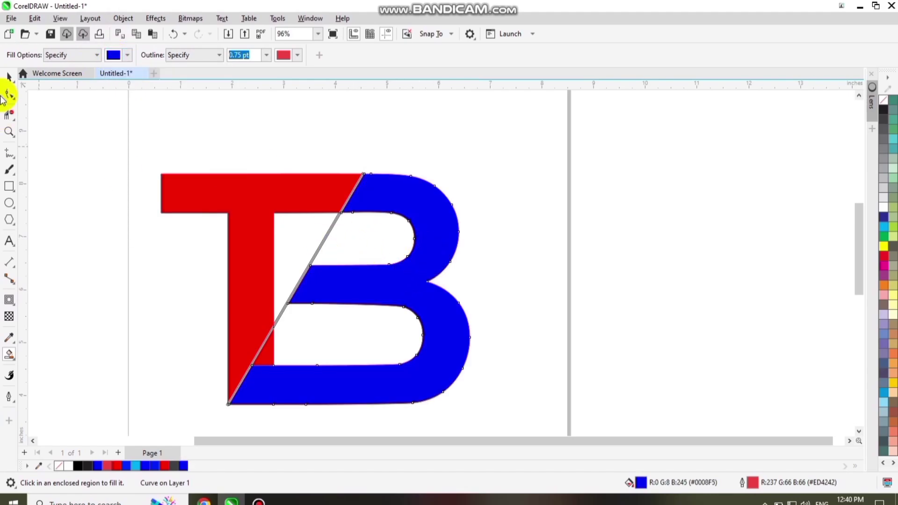
Step: Delete the diagonal line together with its contour to leave a gap between the T and B
click(9, 76)
click(299, 296)
click(281, 316)
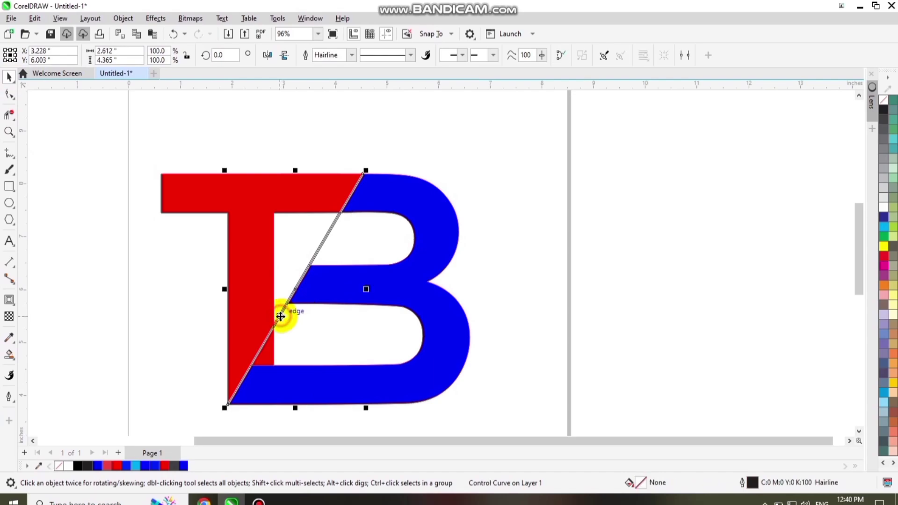
key(Delete)
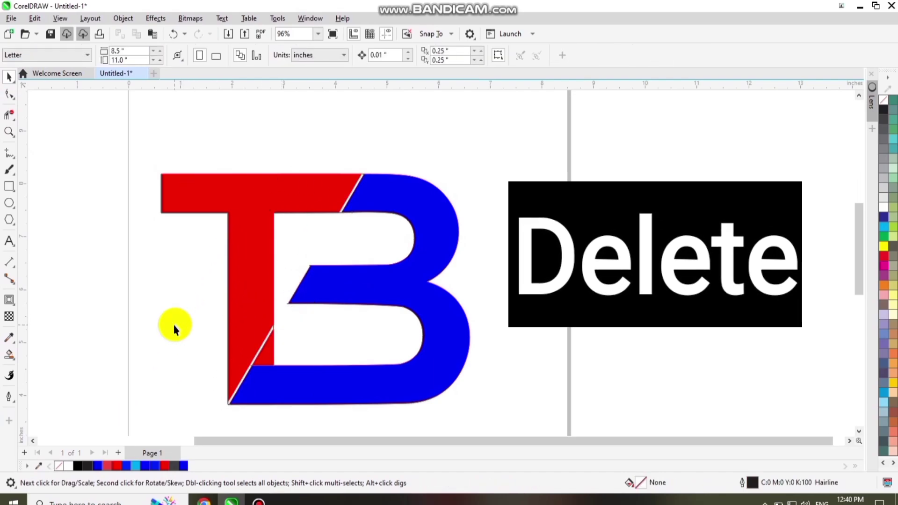
Step: Remove the outlines from all pieces of the TB logo
drag(527, 132, 145, 421)
right_click(883, 99)
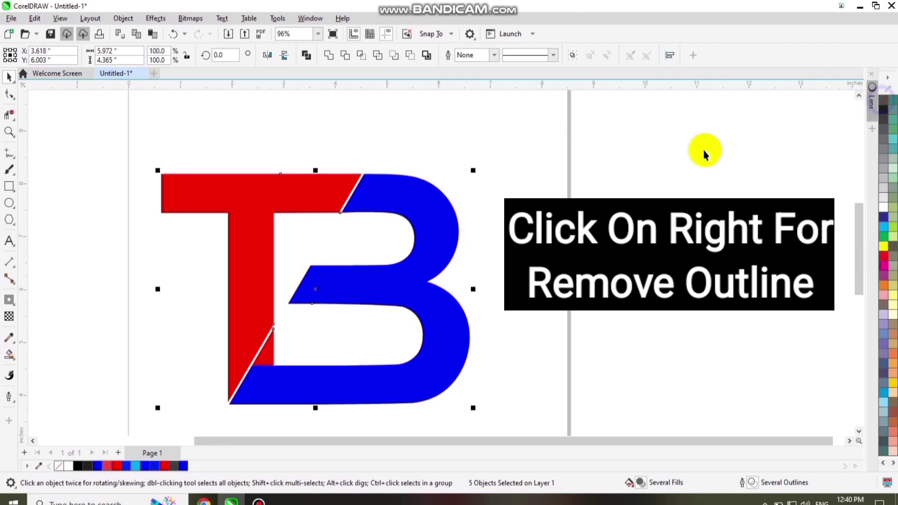
scroll(241, 315, up, 1)
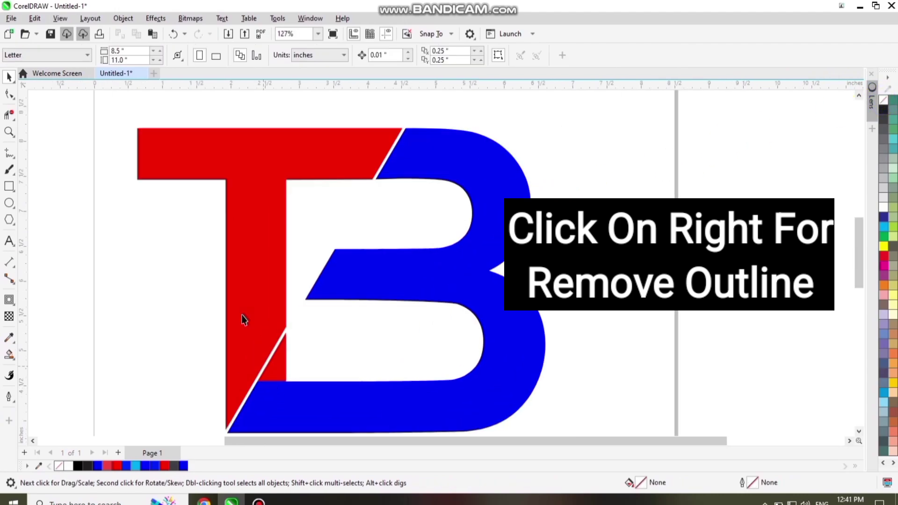
Step: Add the text "Technical Bannu" in bold Arial inside the B's upper counter and scale it to about 21.9 pt
click(9, 240)
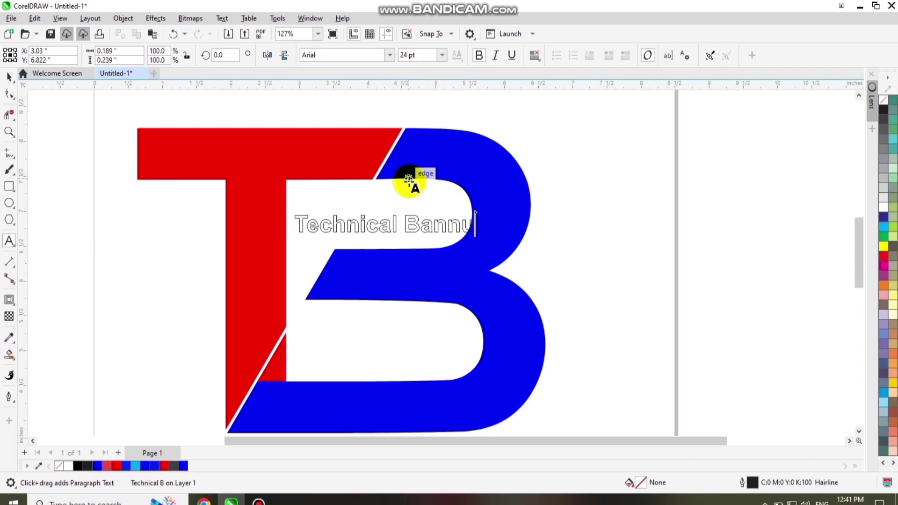
key(ctrl+space)
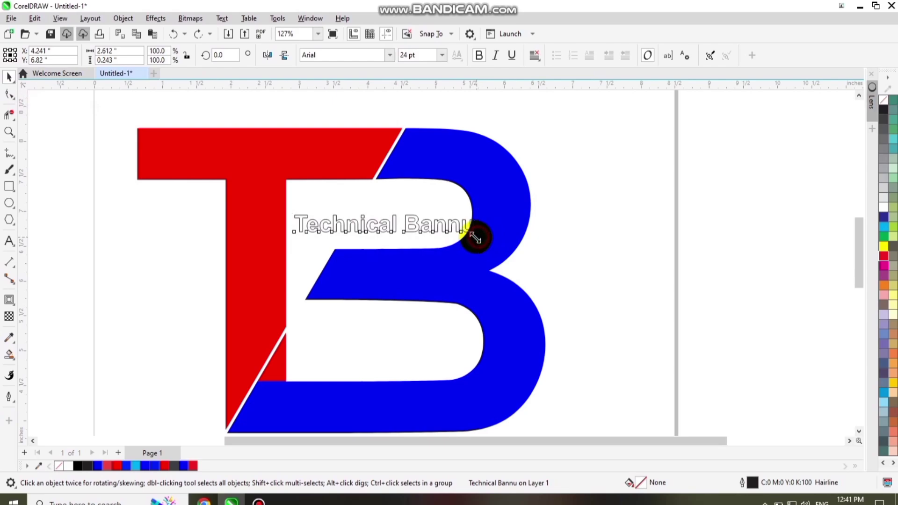
drag(475, 238, 460, 234)
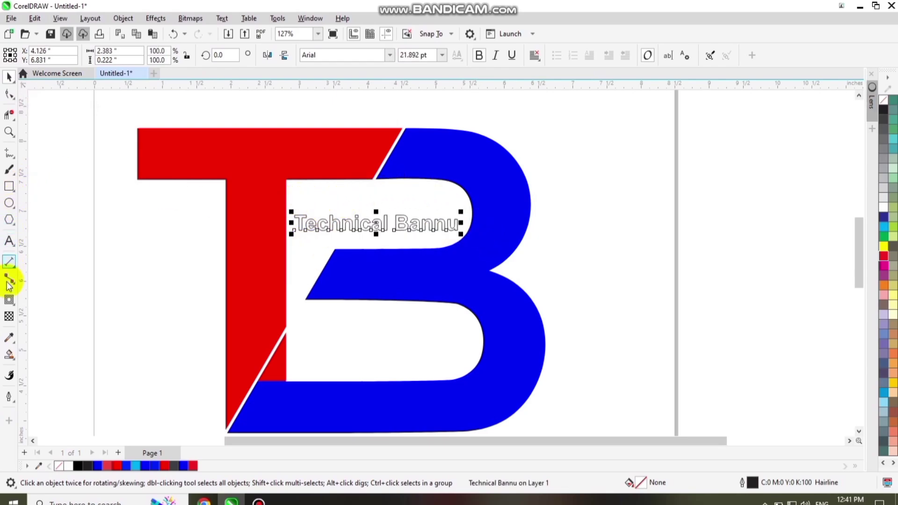
Step: Sample the T's red with the Color Eyedropper and apply it as the fill of the "Technical Bannu" text
click(9, 337)
click(266, 170)
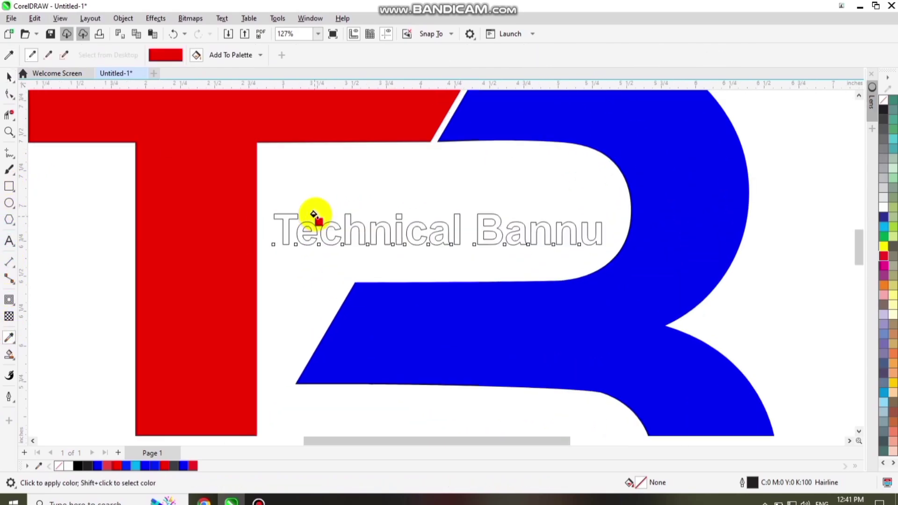
scroll(317, 216, up, 4)
click(295, 236)
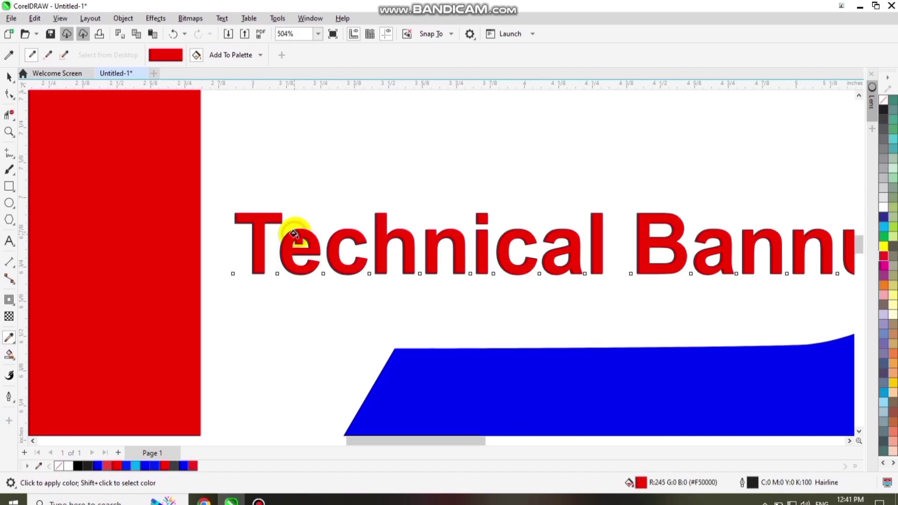
scroll(309, 229, down, 5)
key(space)
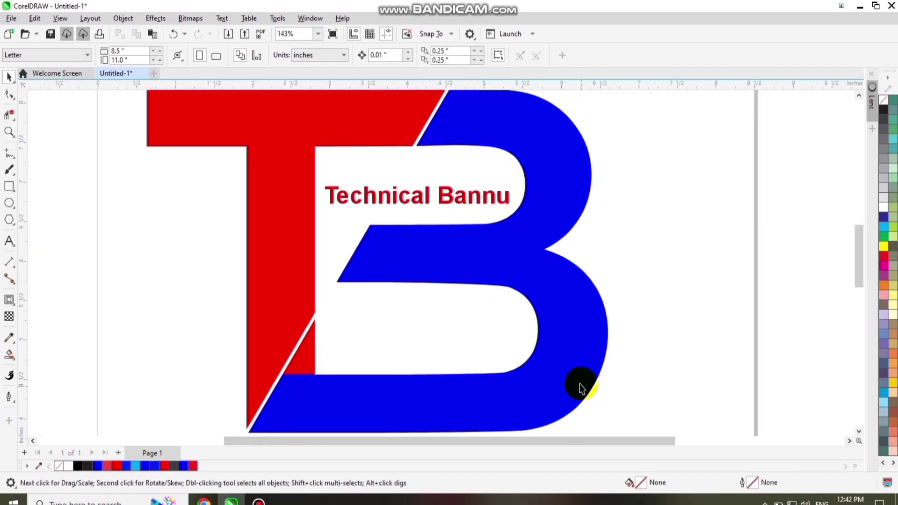
Step: Add a bold Arial byline with the designer's full name inside the B's lower counter, scaled to about 20.5 pt
click(9, 241)
click(399, 278)
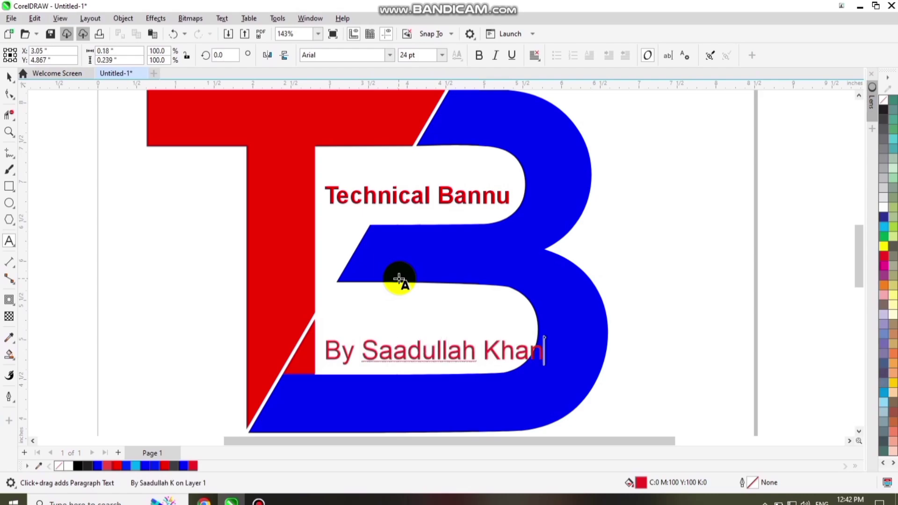
click(6, 77)
drag(552, 376, 520, 371)
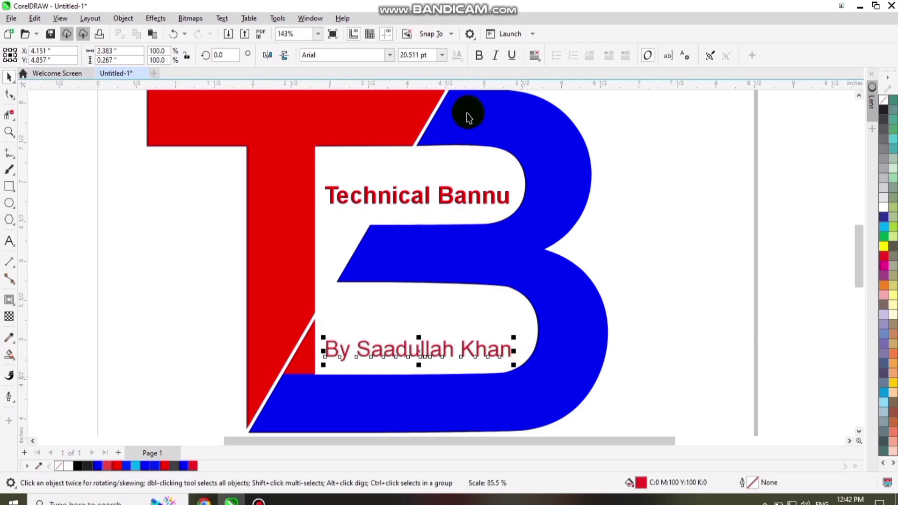
click(478, 60)
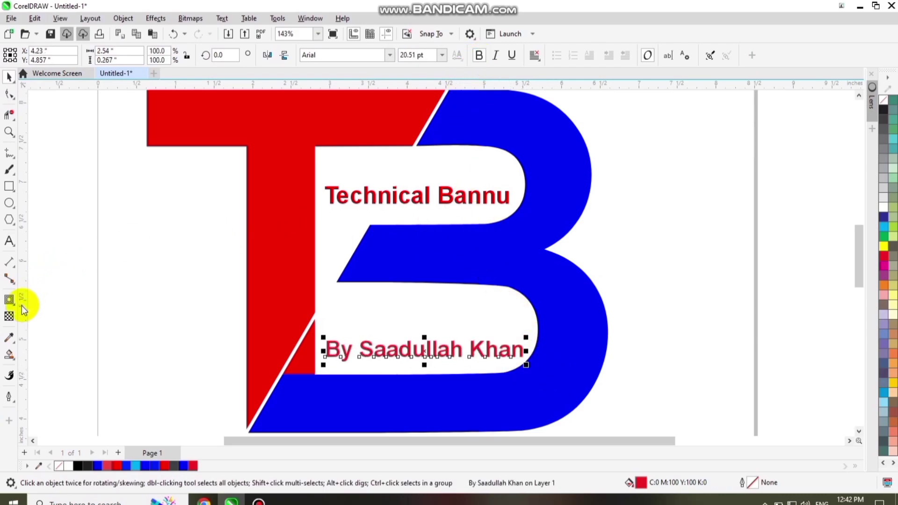
Step: Sample the B's blue with the Color Eyedropper and apply it as the fill of the byline text
click(9, 337)
click(458, 257)
scroll(439, 345, up, 4)
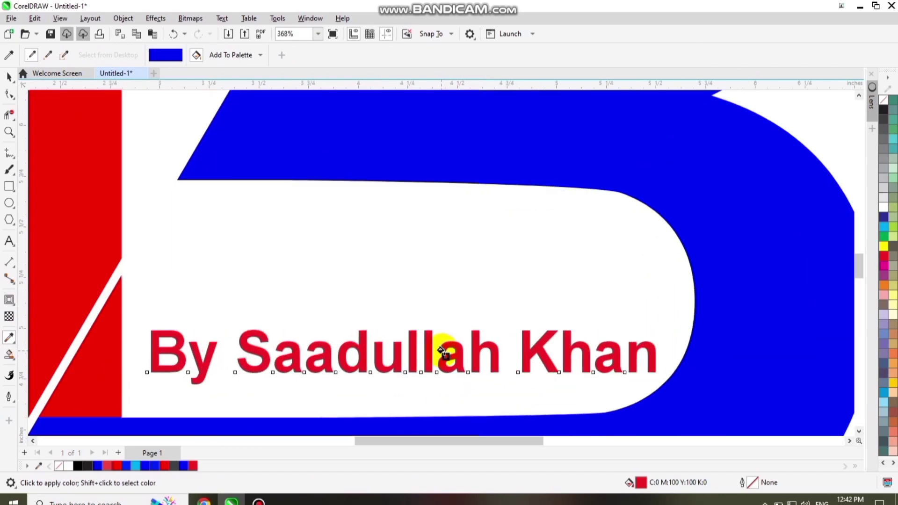
click(443, 361)
scroll(444, 358, down, 4)
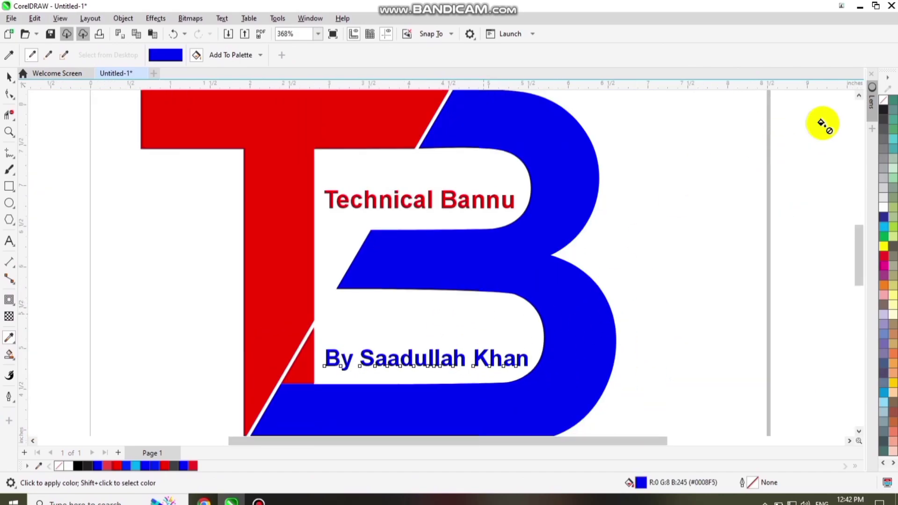
click(10, 77)
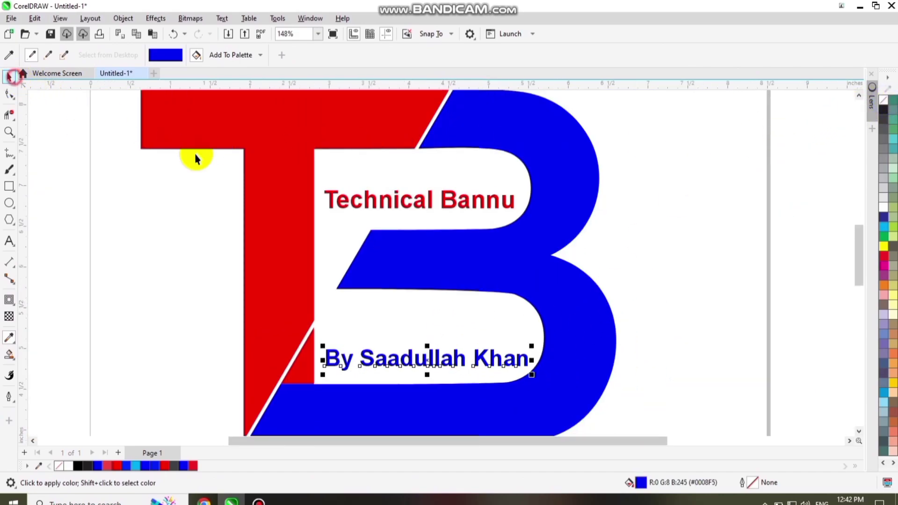
scroll(271, 164, down, 1)
click(661, 179)
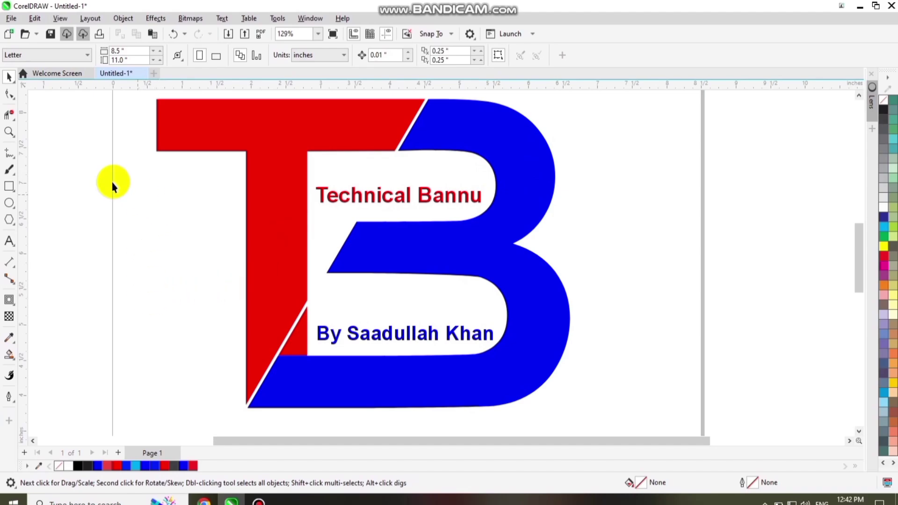
Step: Add the bold Arial text "YOUTUBE CHANNEL" beside the T's stem, stacked vertically with one letter per line
click(9, 240)
click(186, 196)
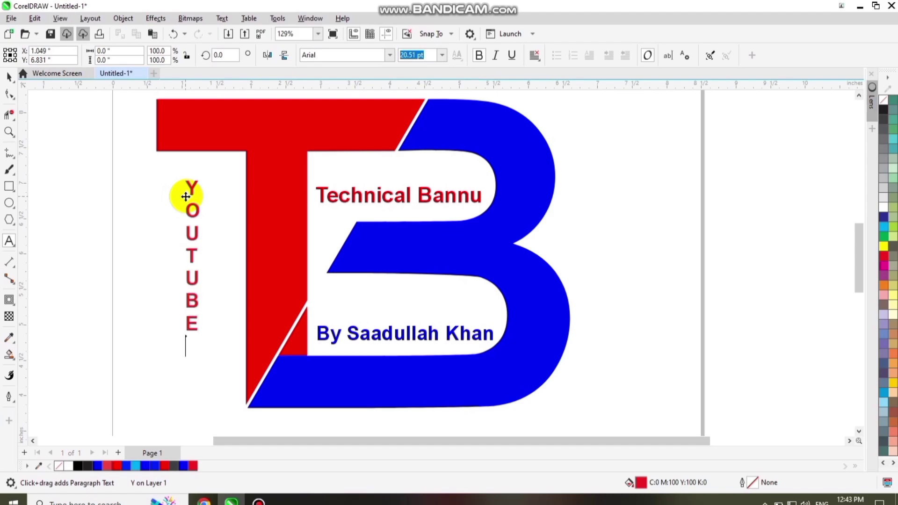
key(Return)
scroll(193, 360, down, 3)
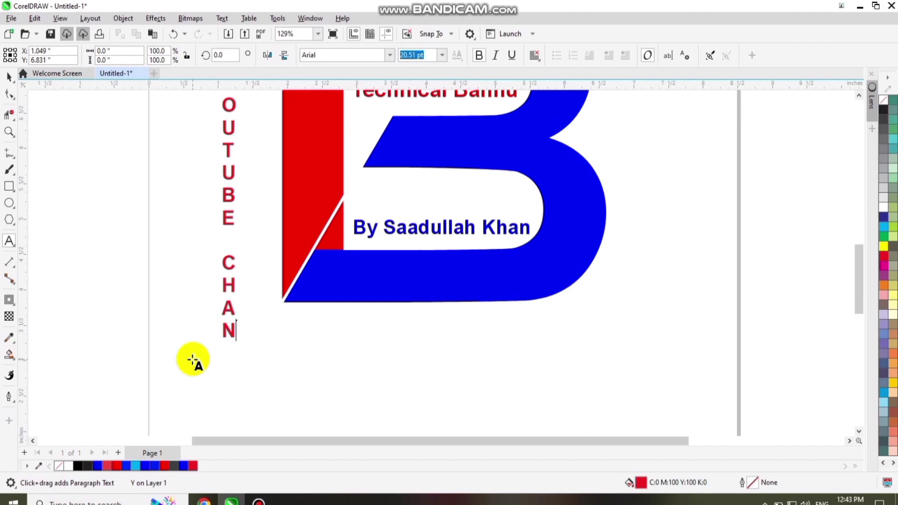
text(NEL)
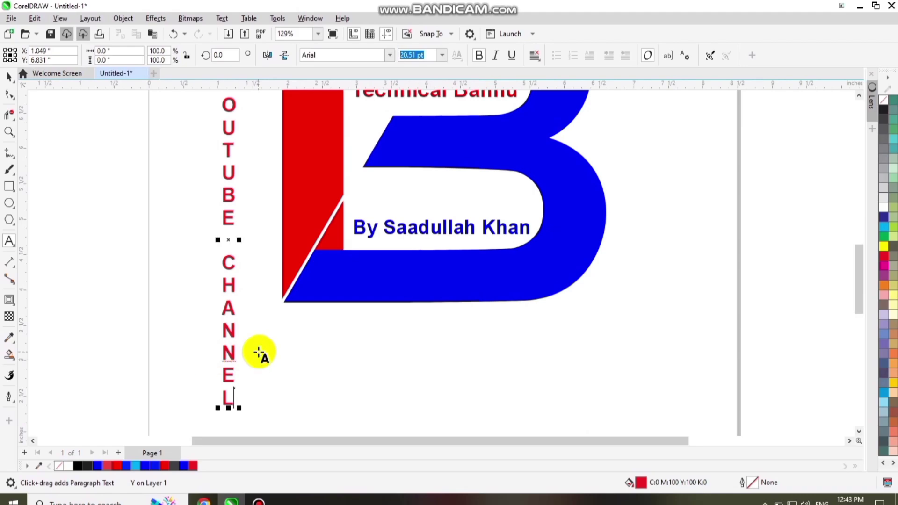
Step: Scale the vertical "YOUTUBE CHANNEL" text down to about 12.2 pt and move it close to the T's stem, under the crossbar
click(10, 76)
drag(234, 405, 211, 359)
scroll(212, 358, down, 2)
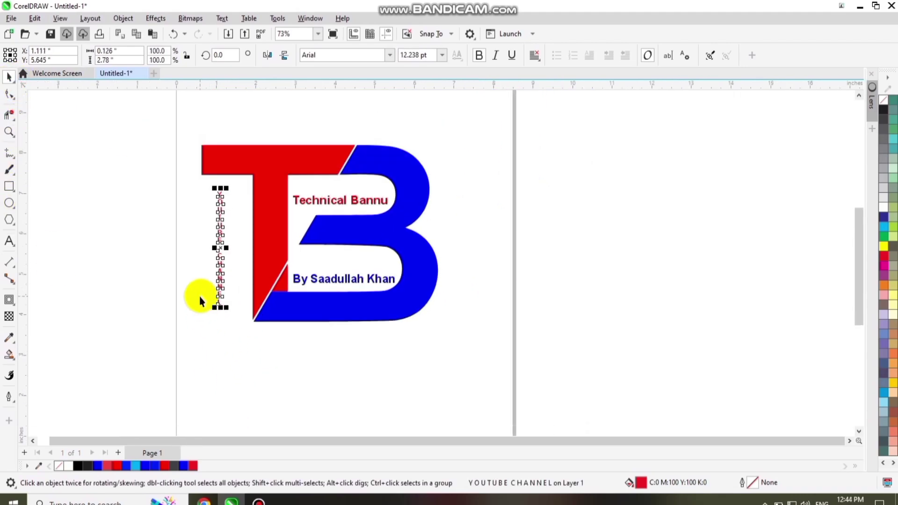
drag(216, 289, 235, 309)
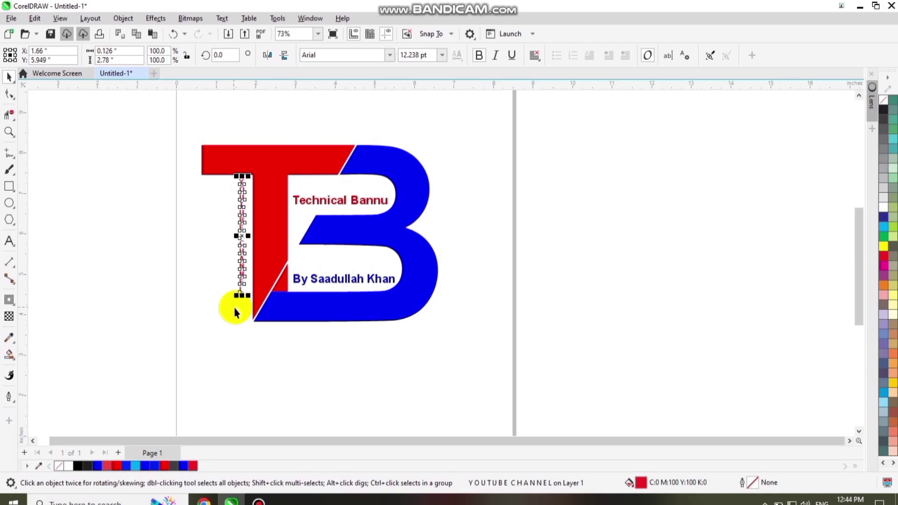
Step: Set the vertical text's size to 14 pt, and scale it up to about 15.6 pt to span the full stem height
click(442, 55)
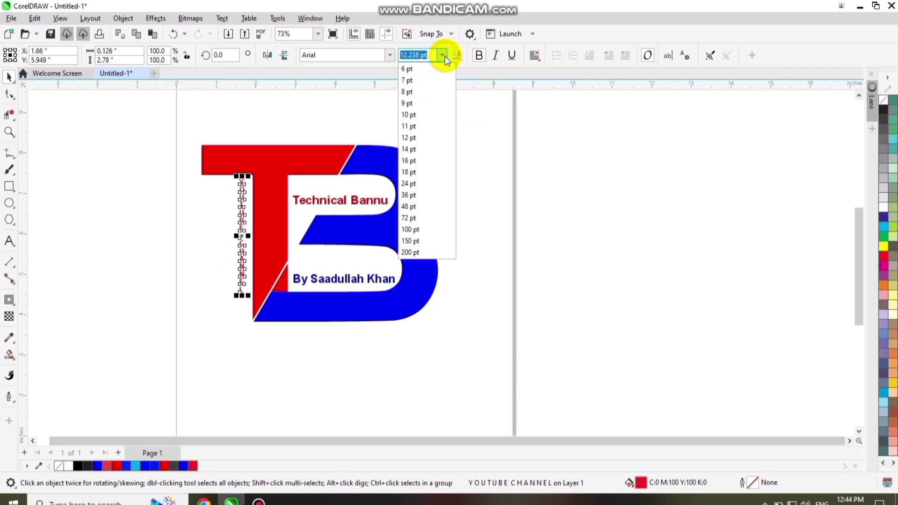
click(411, 151)
scroll(234, 307, up, 5)
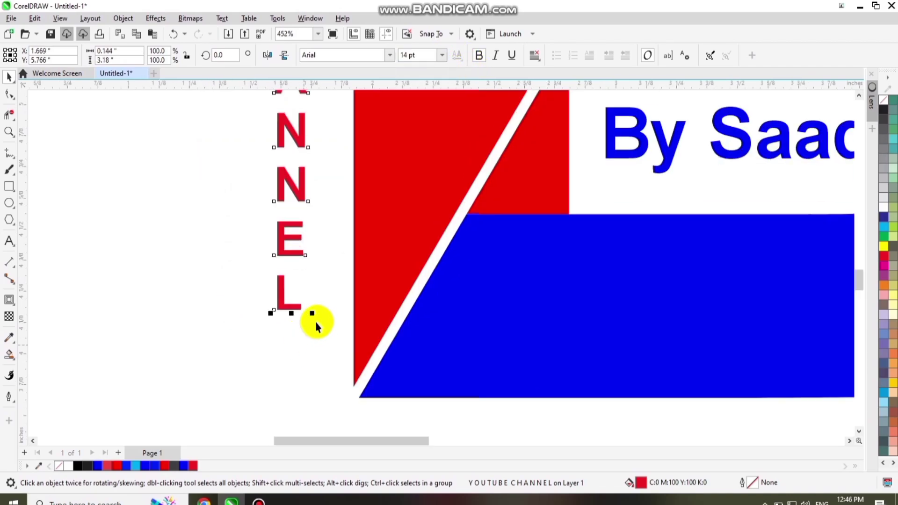
drag(314, 315, 341, 401)
scroll(341, 401, down, 5)
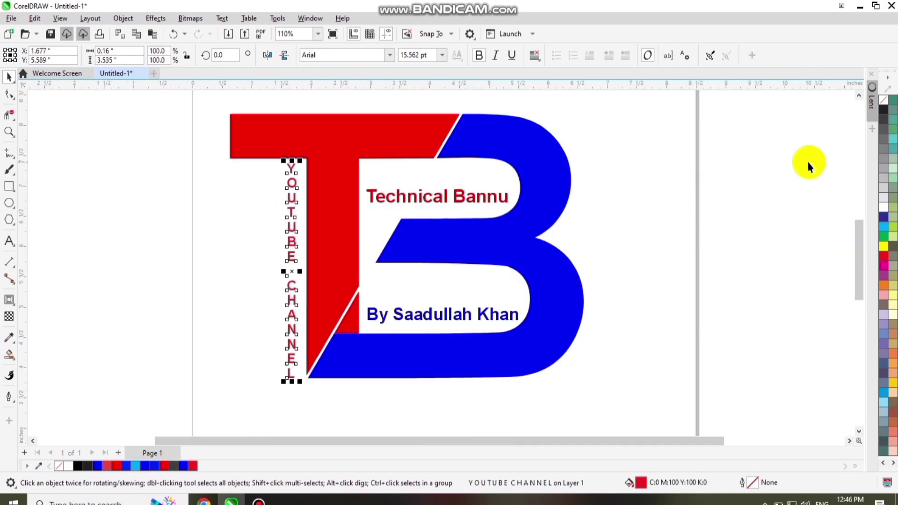
Step: Fill the vertical "YOUTUBE CHANNEL" text with black and deselect it
click(883, 112)
click(200, 175)
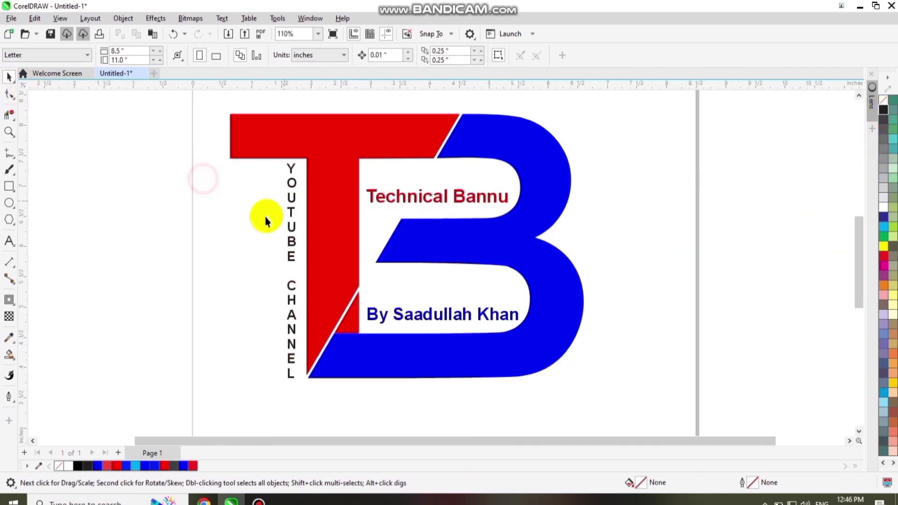
scroll(421, 237, down, 2)
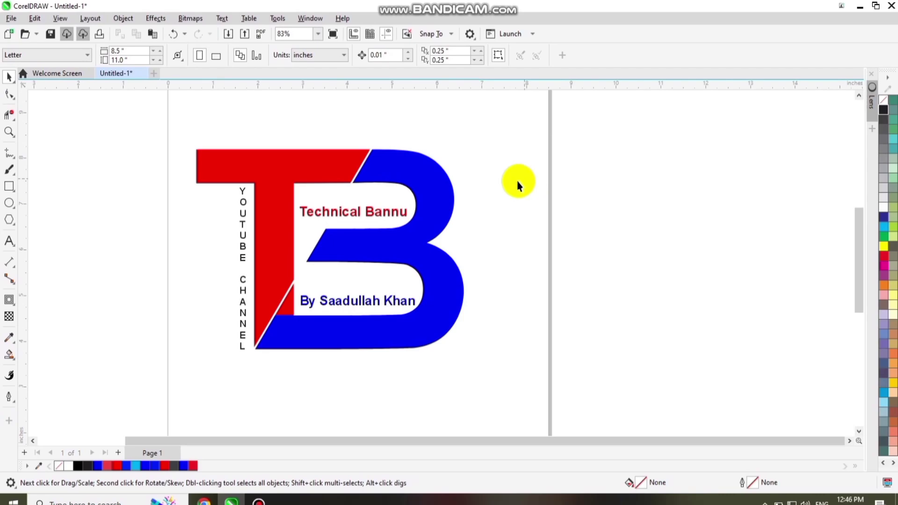